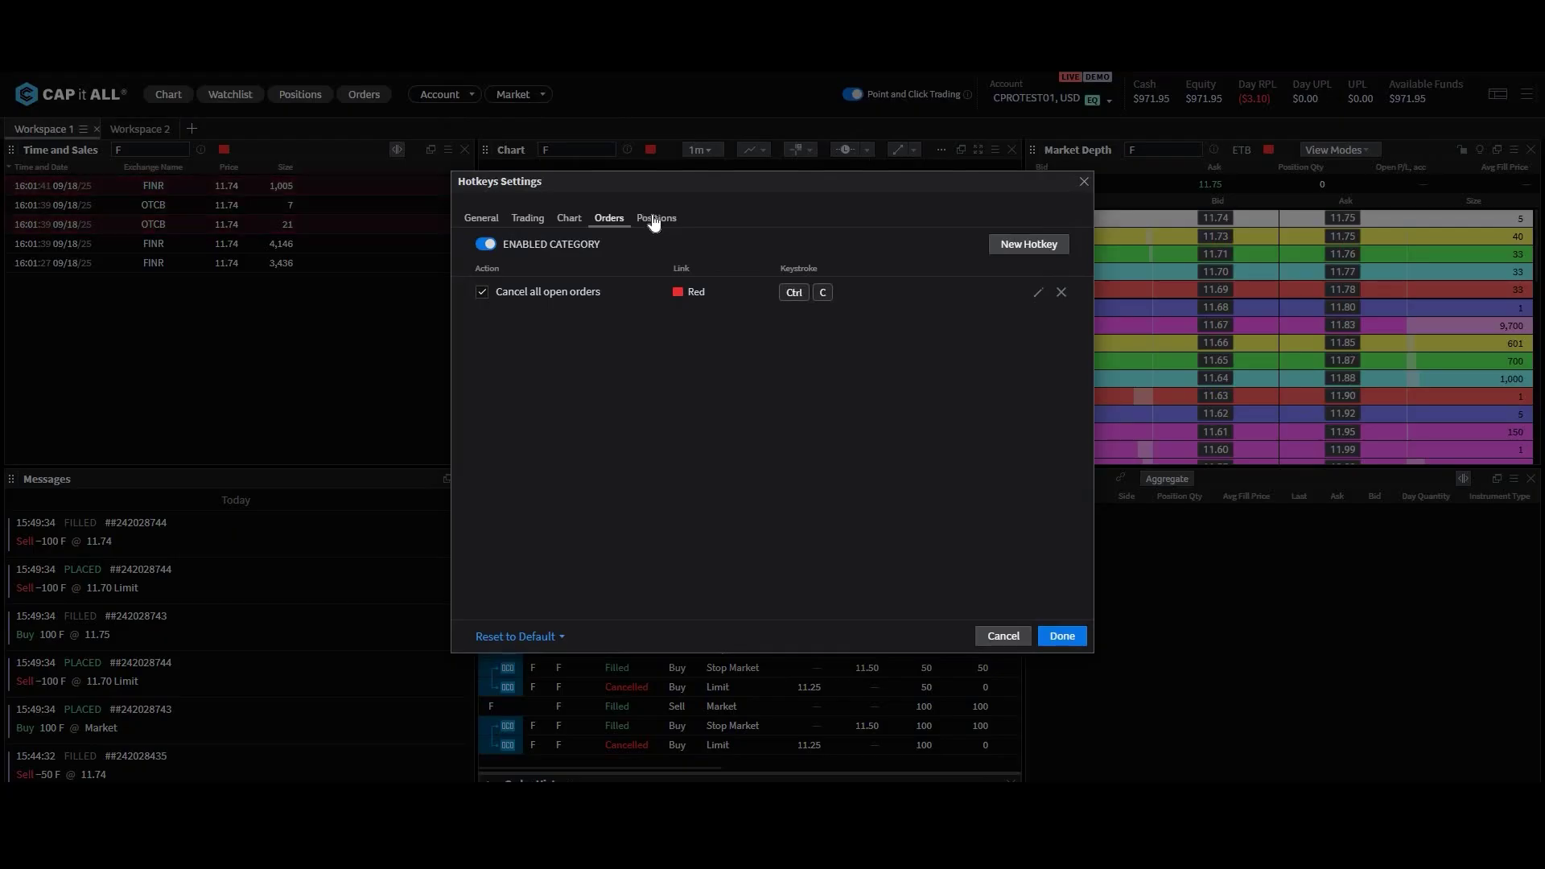
Review the Positions and General hotkey categories, switching the General category off and back on
left_click(655, 220)
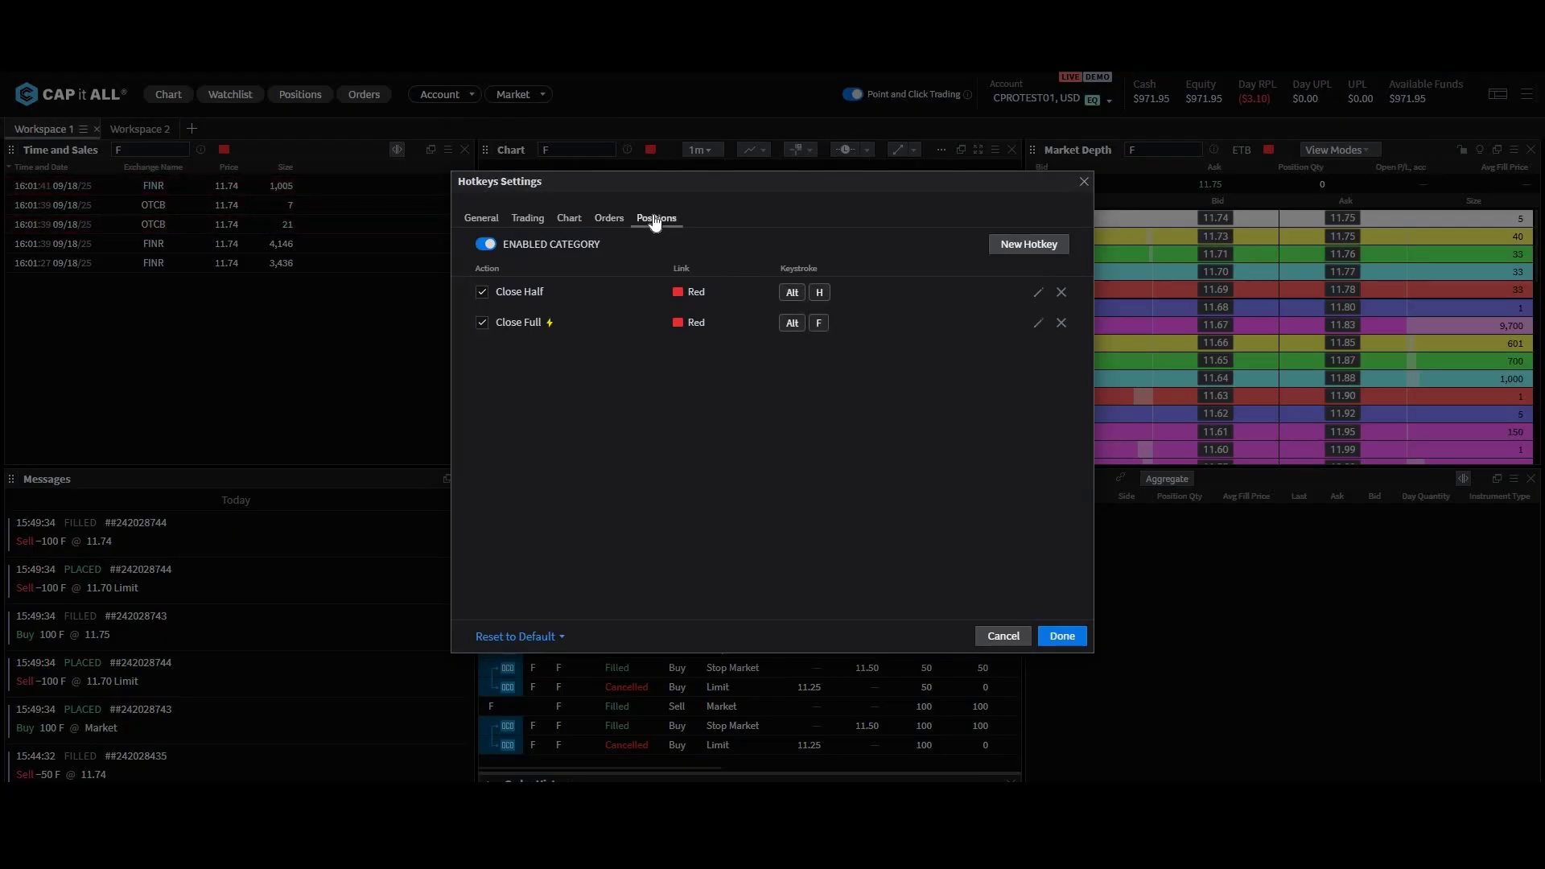
left_click(483, 224)
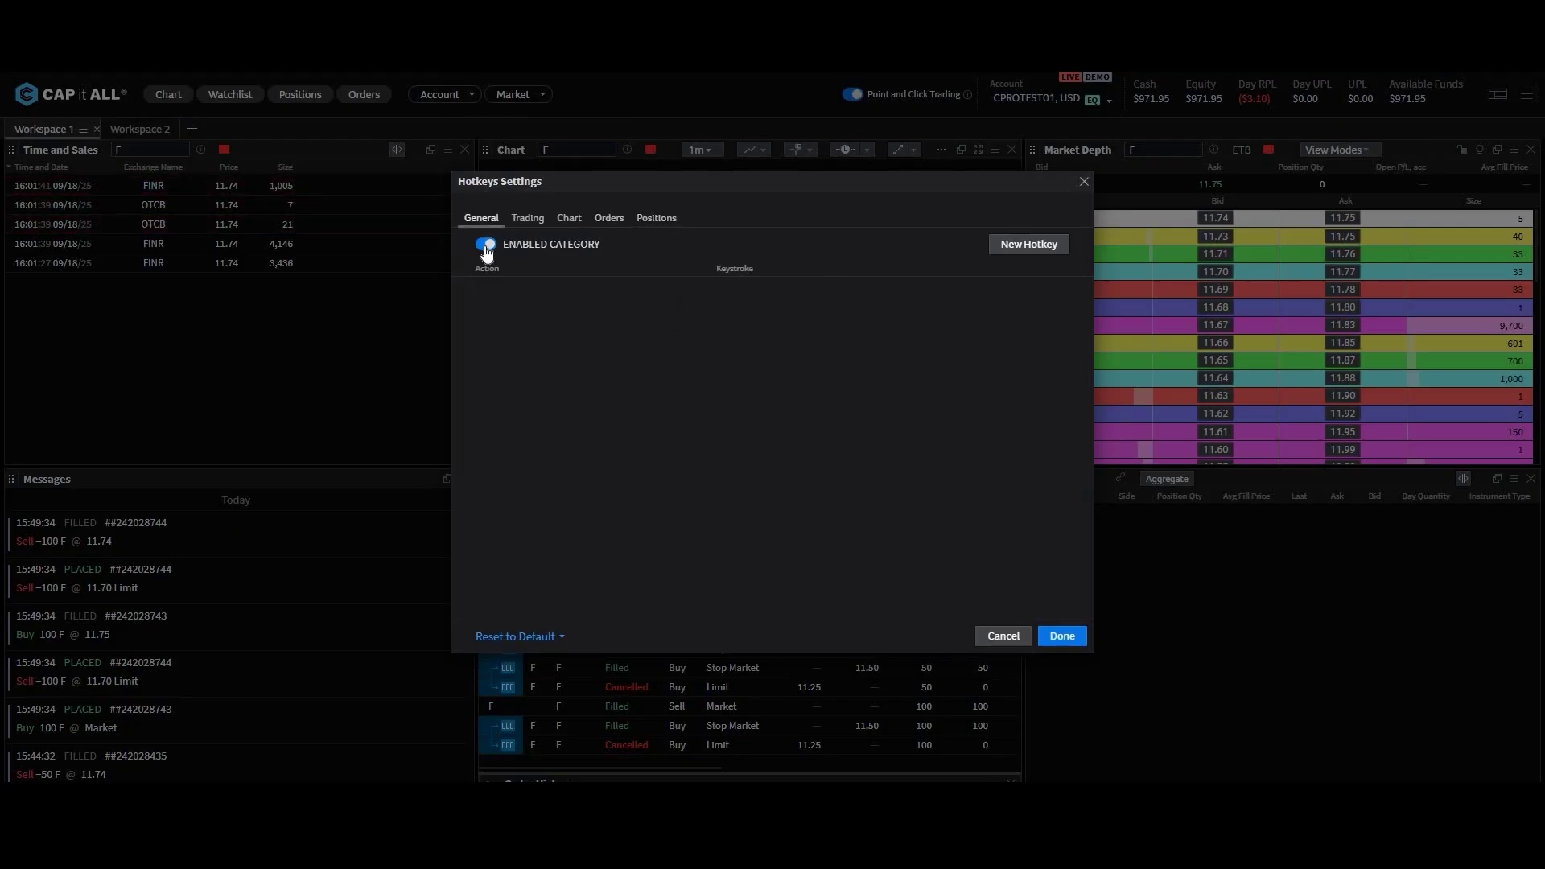
left_click(485, 245)
left_click(485, 245)
Create a General hotkey that switches to the next workspace, assign it the keystroke Ctrl+Shift+1, and save it
left_click(1012, 248)
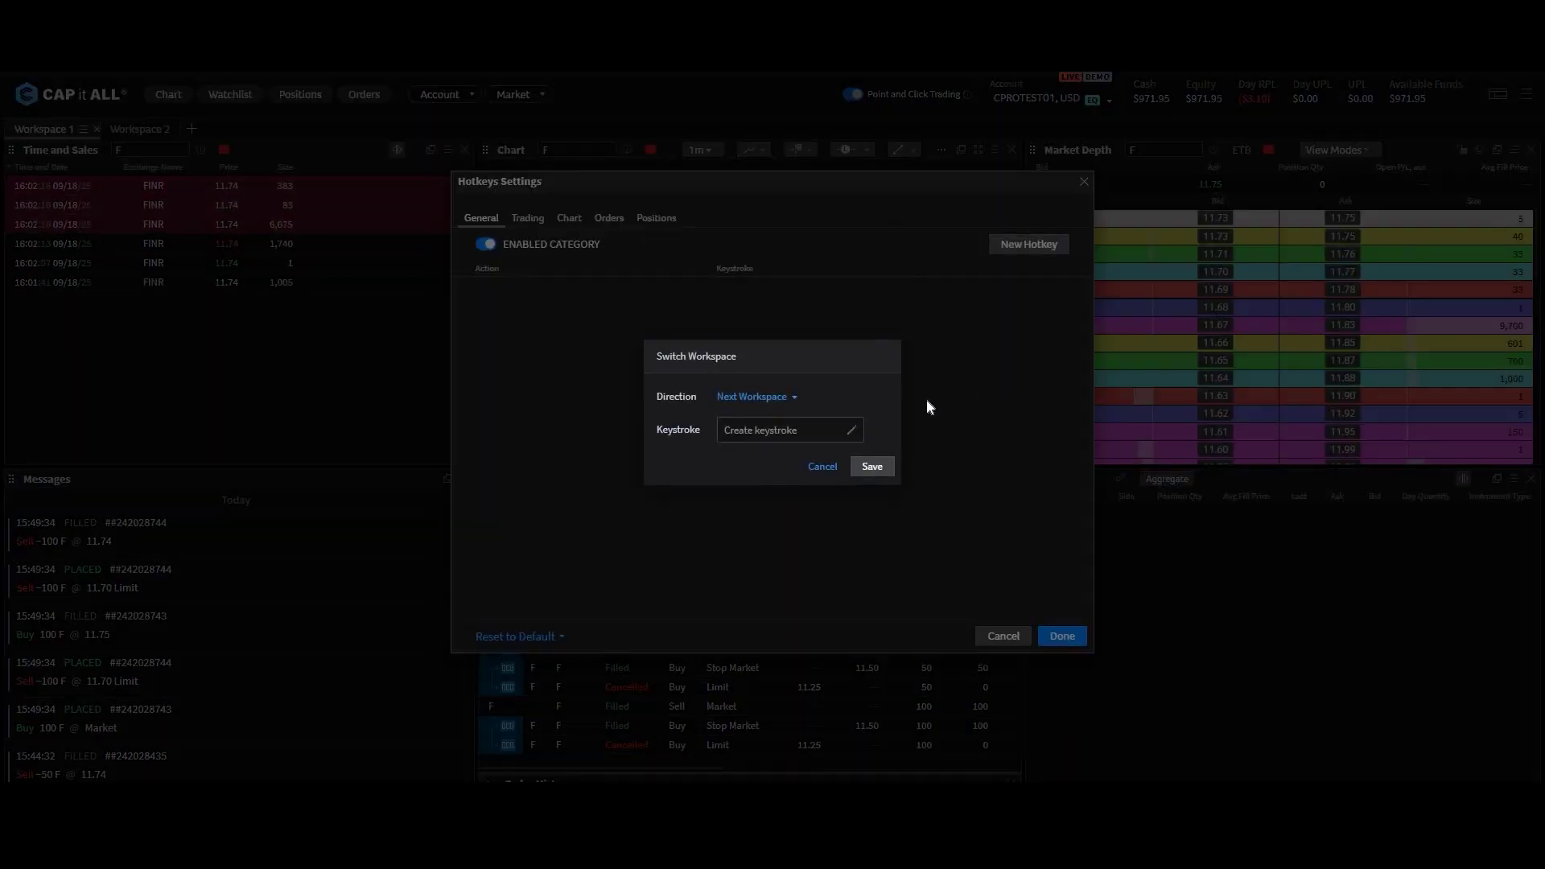
left_click(791, 399)
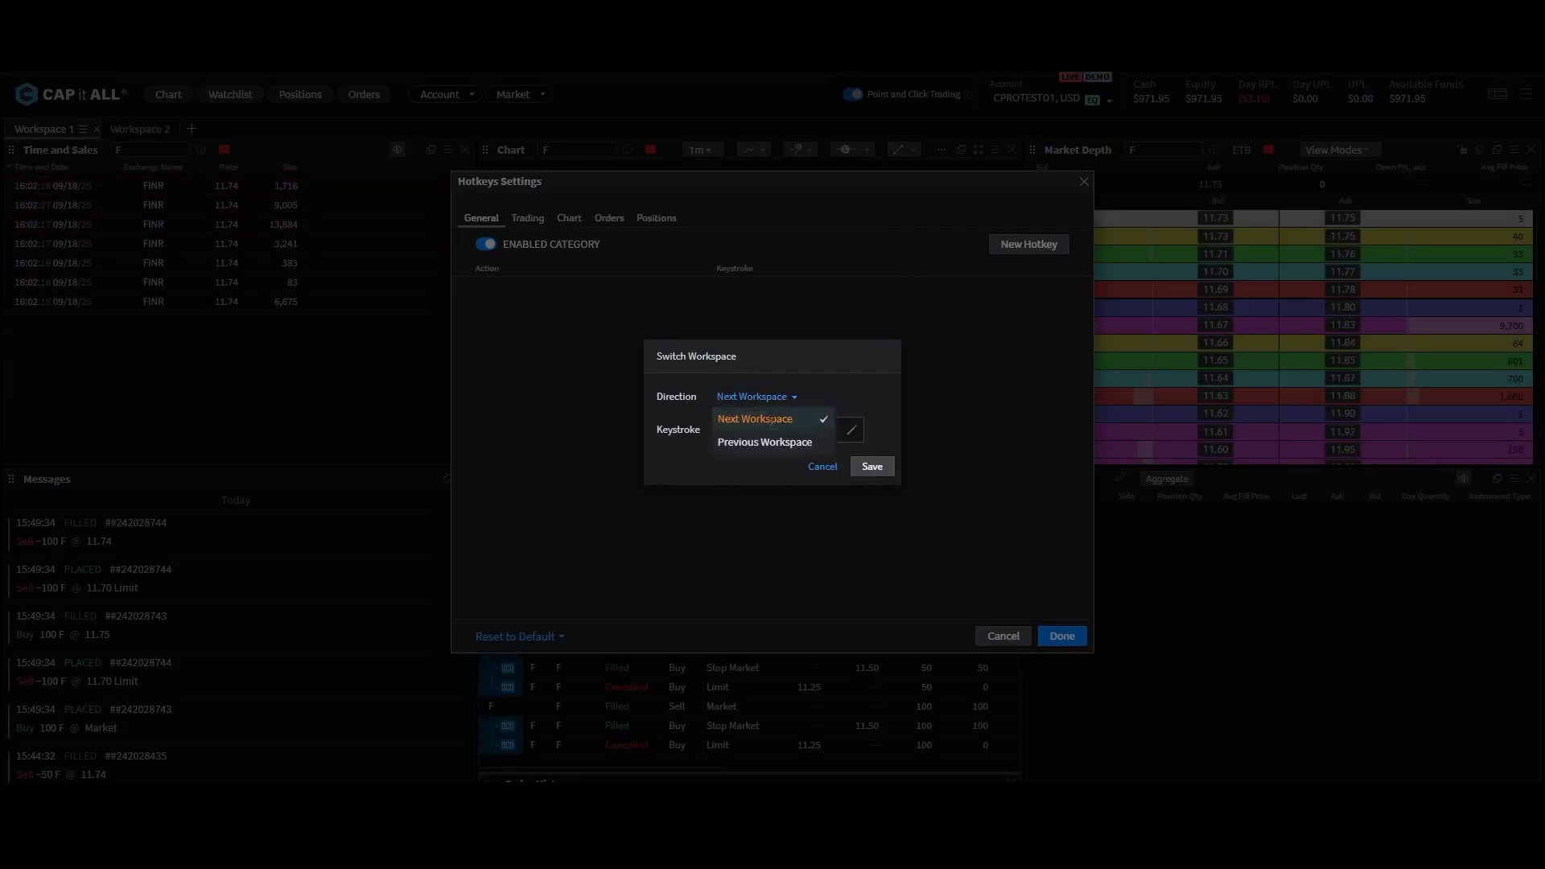
left_click(768, 426)
left_click(768, 429)
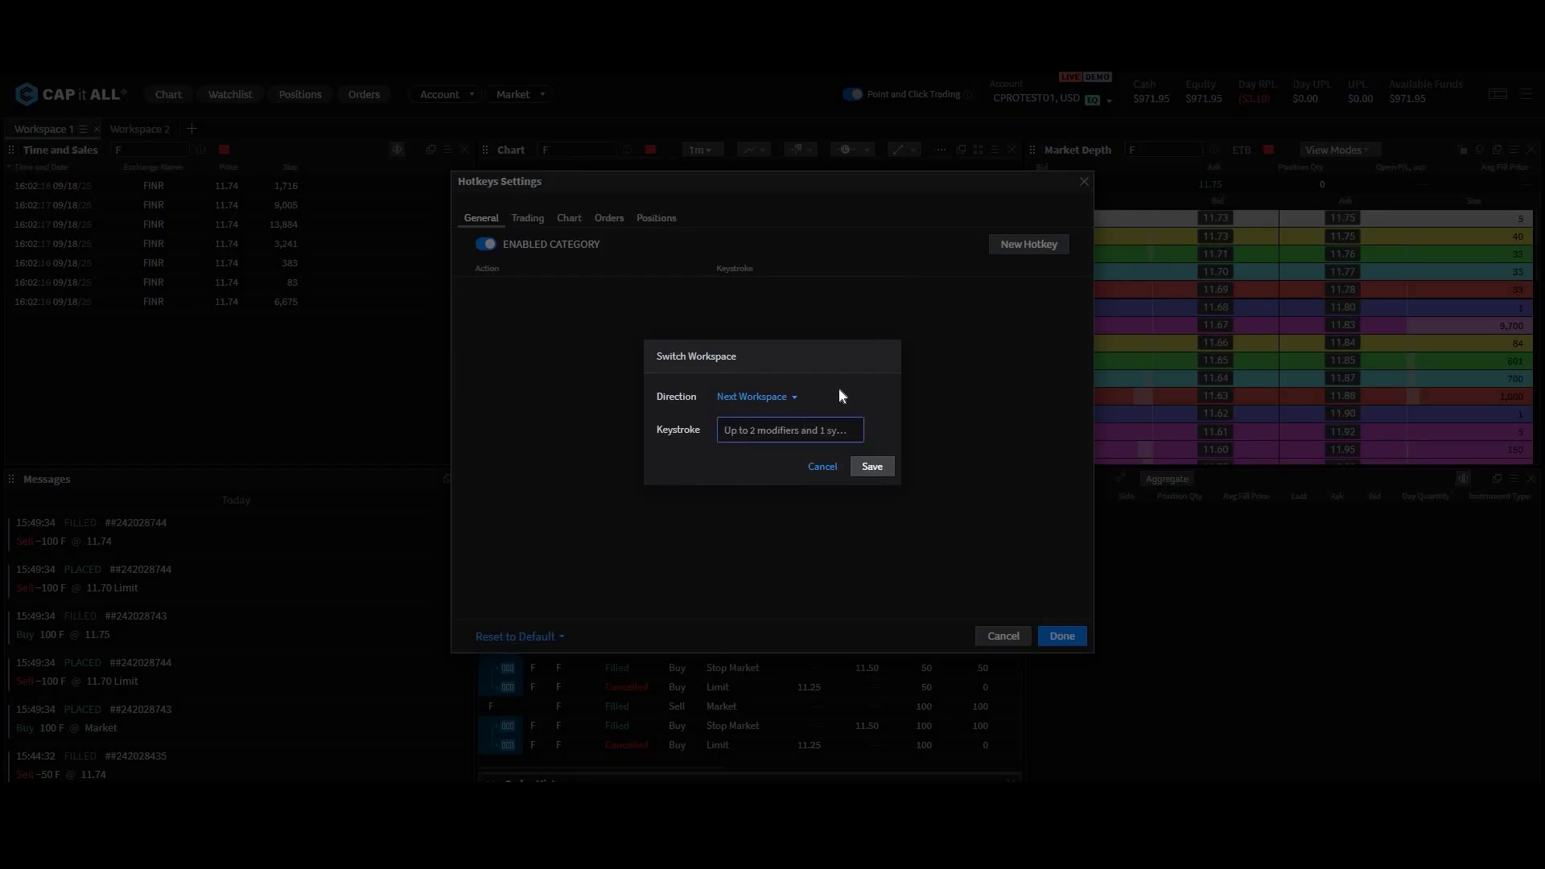
key("ctrl+shift+1")
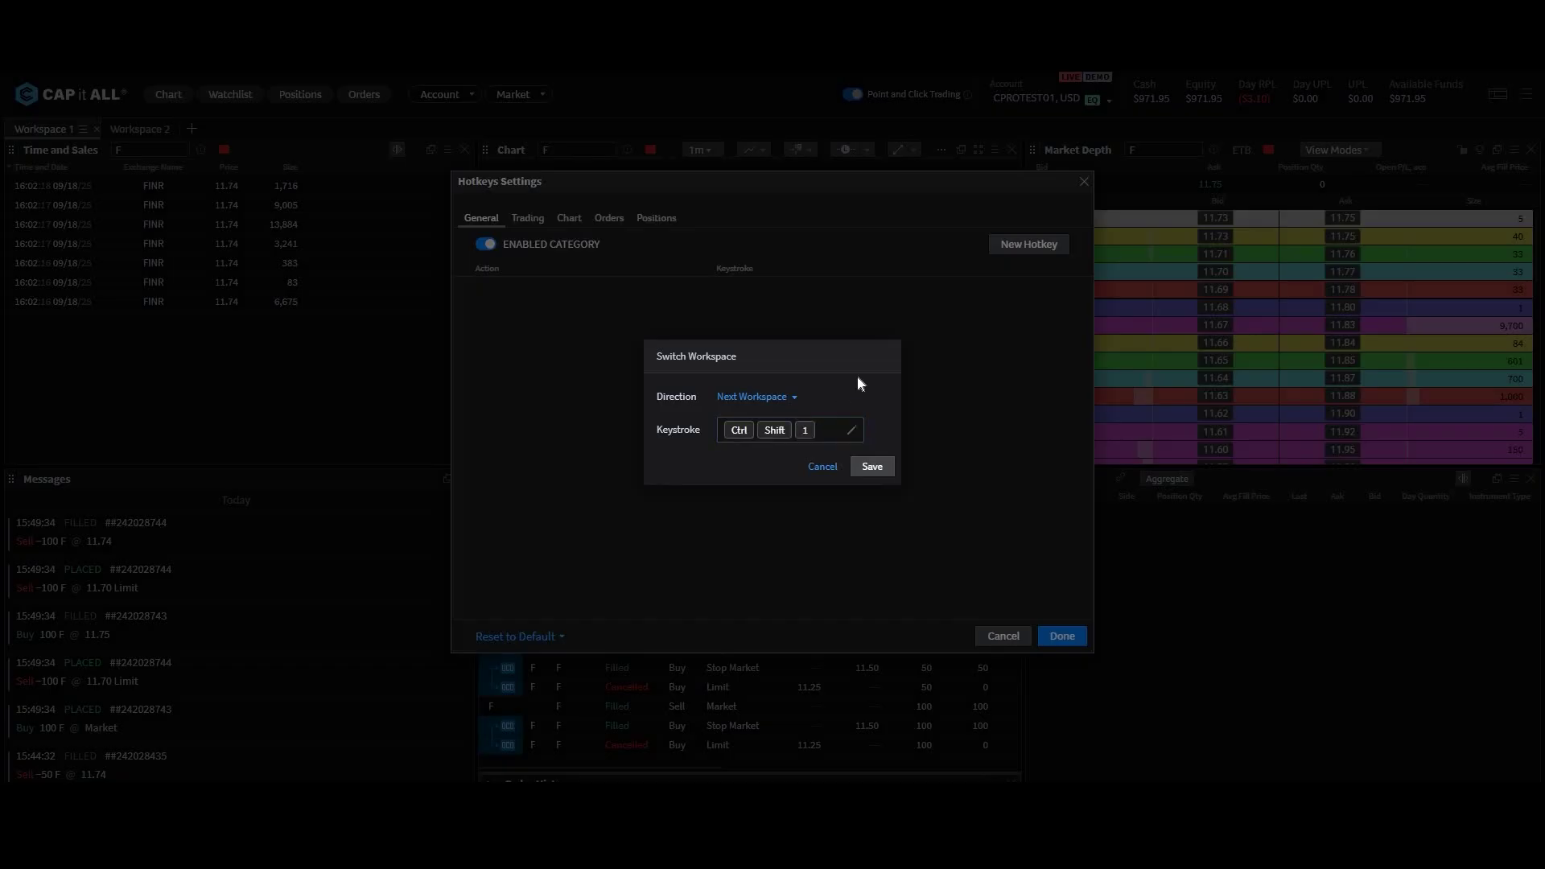
left_click(880, 467)
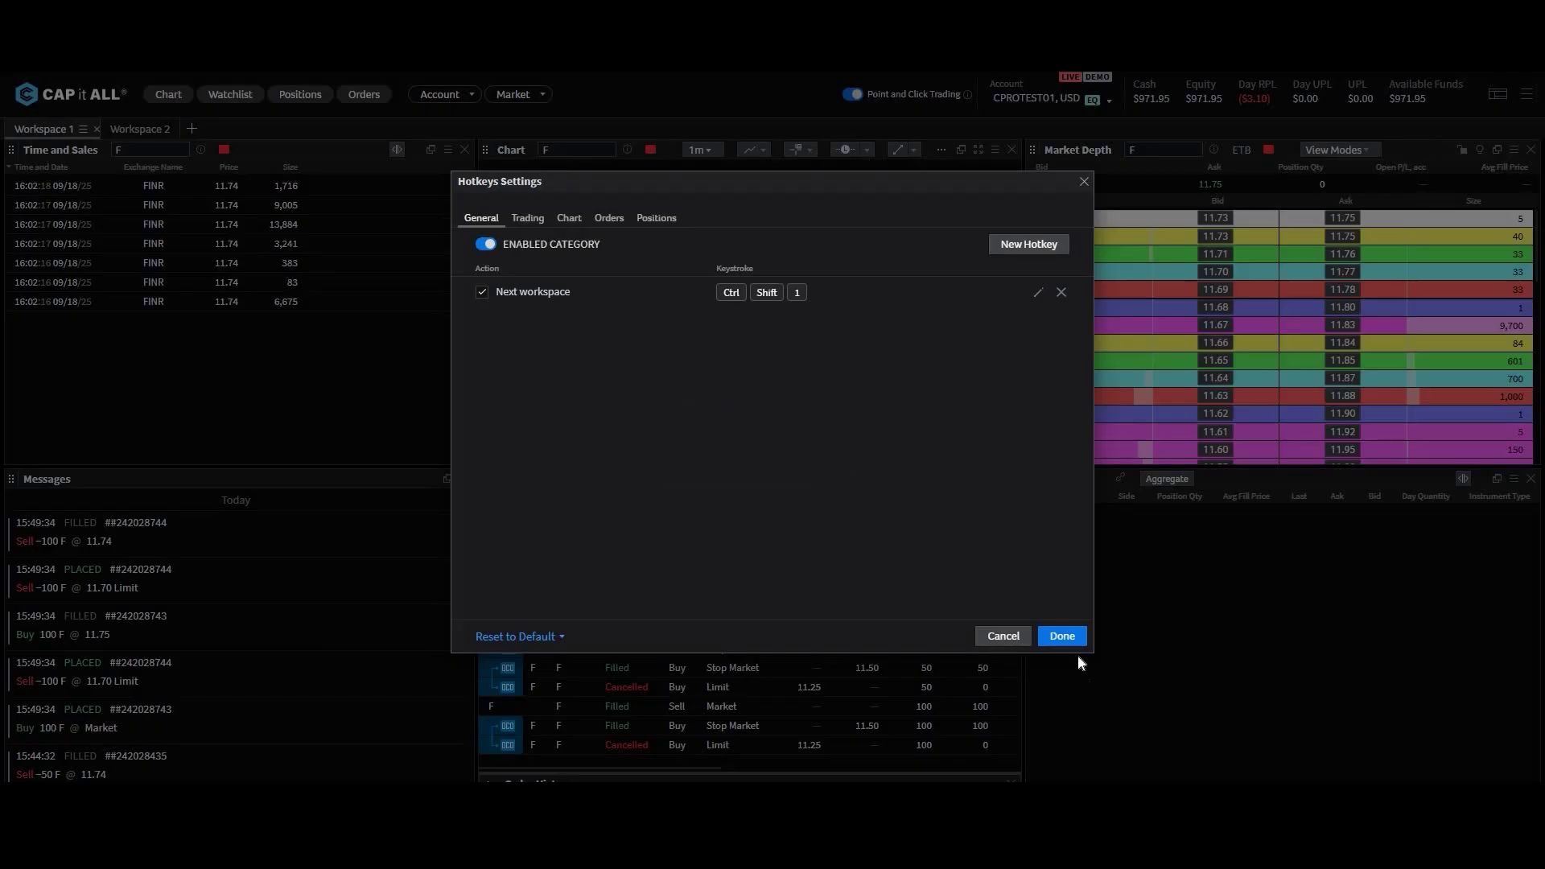
Apply the hotkey settings and switch to Workspace 2 using the new hotkey
left_click(1062, 636)
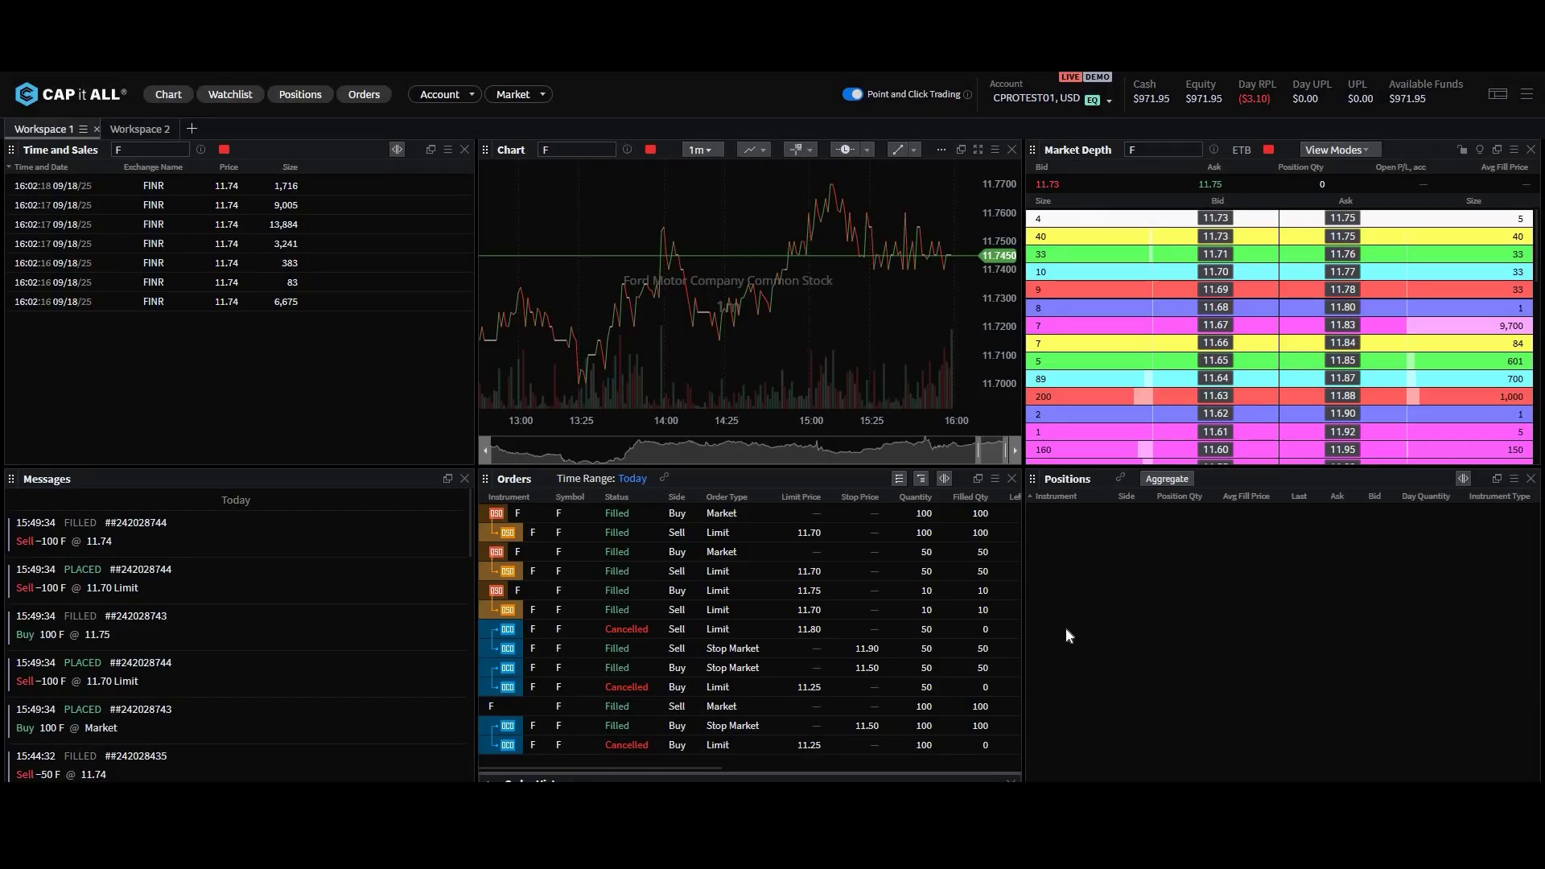
key("ctrl+Tab")
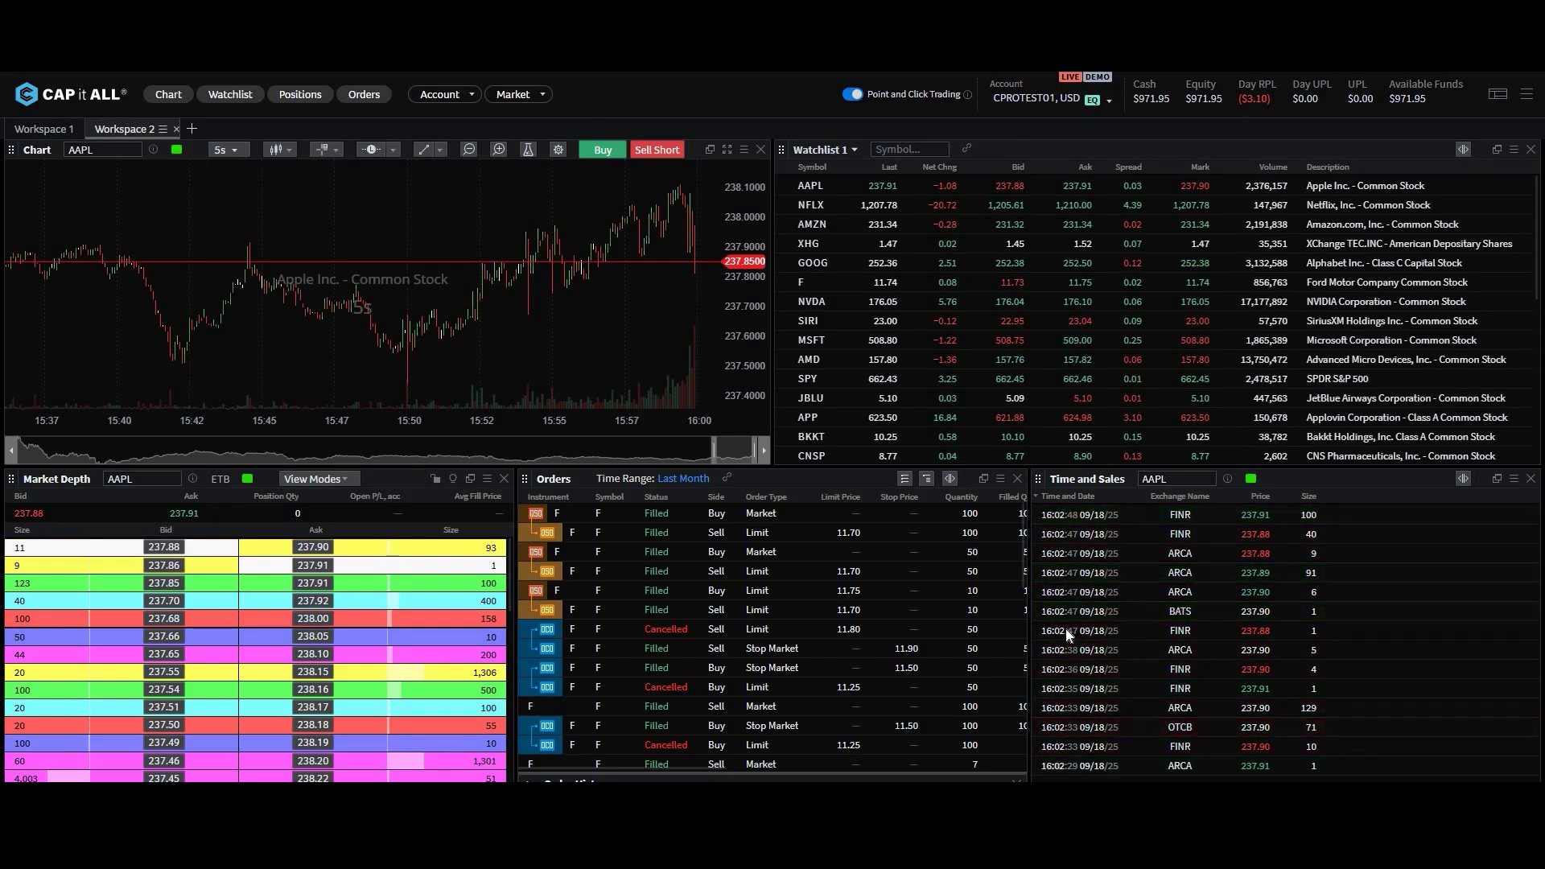
Examine the link color options of a new Trading hotkey and leave the hotkeys settings without saving
left_click(1528, 98)
left_click(1421, 228)
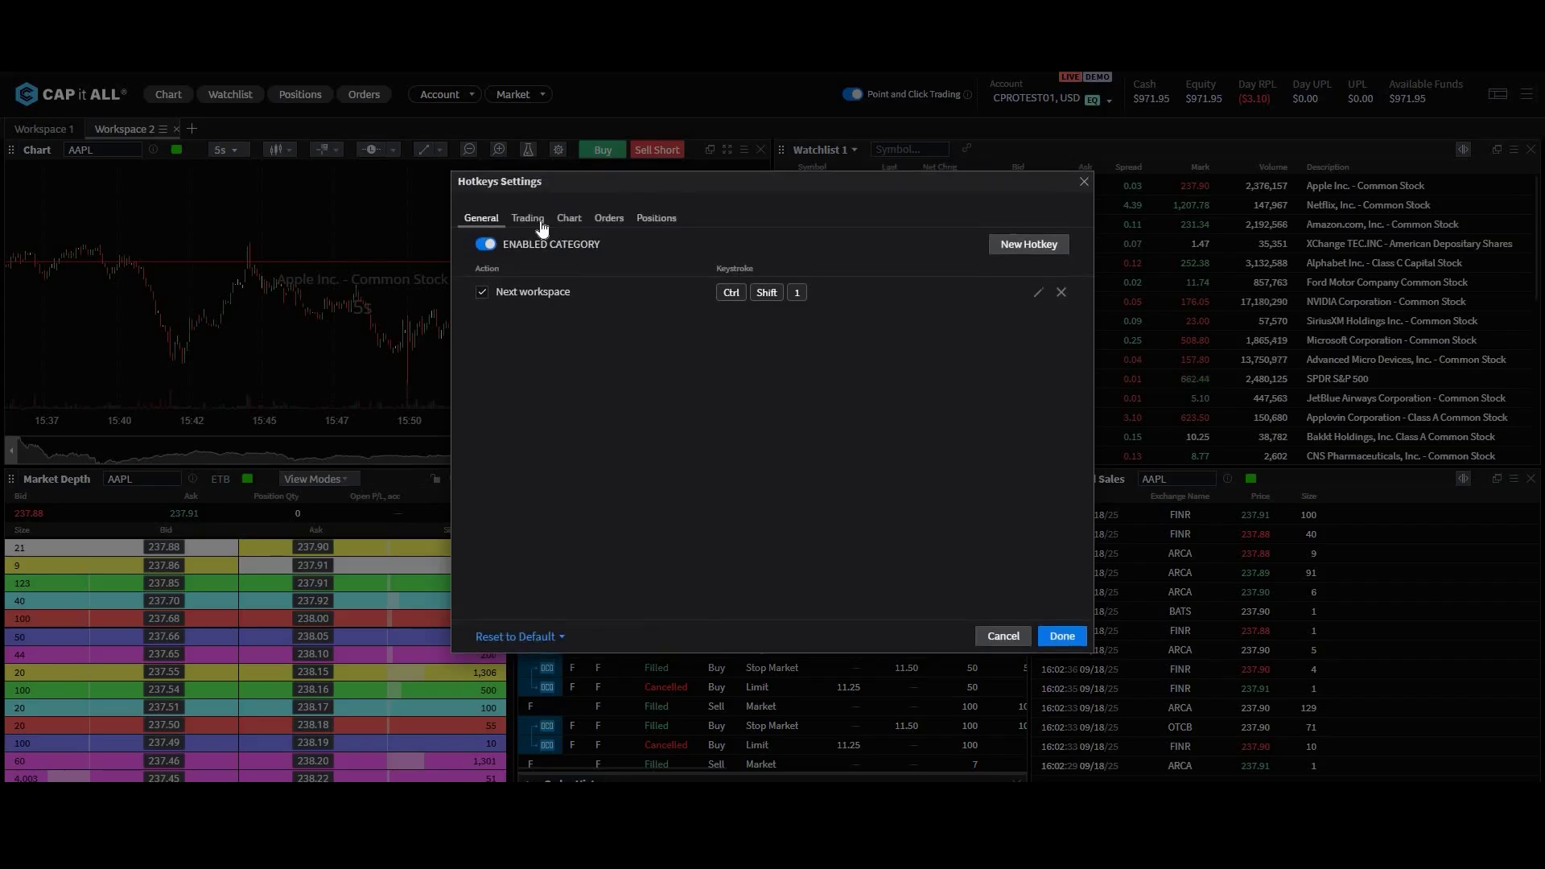
left_click(539, 222)
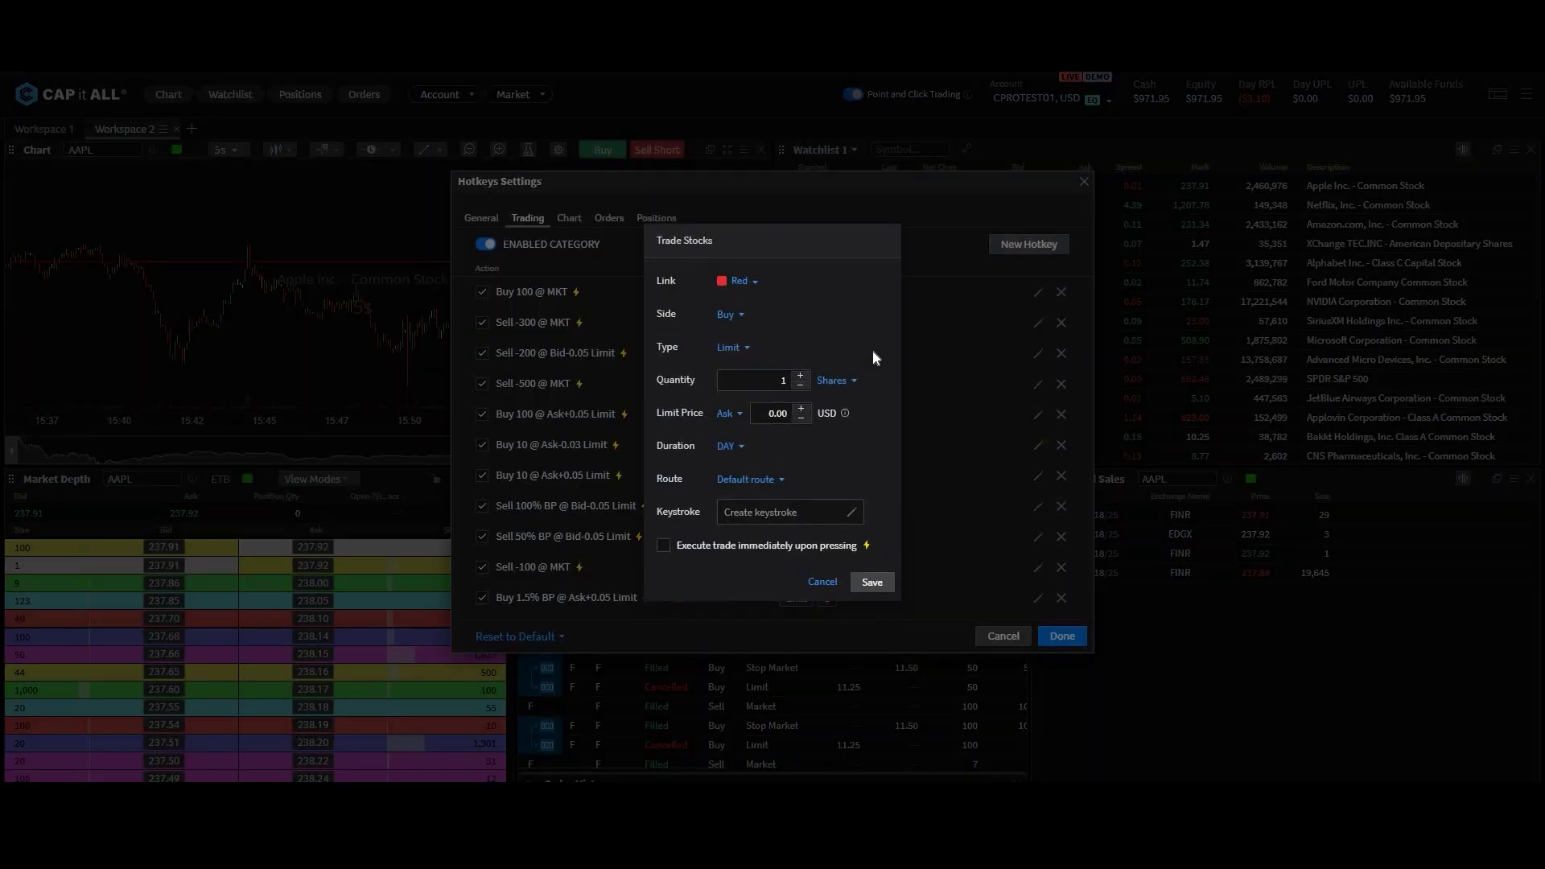
left_click(758, 283)
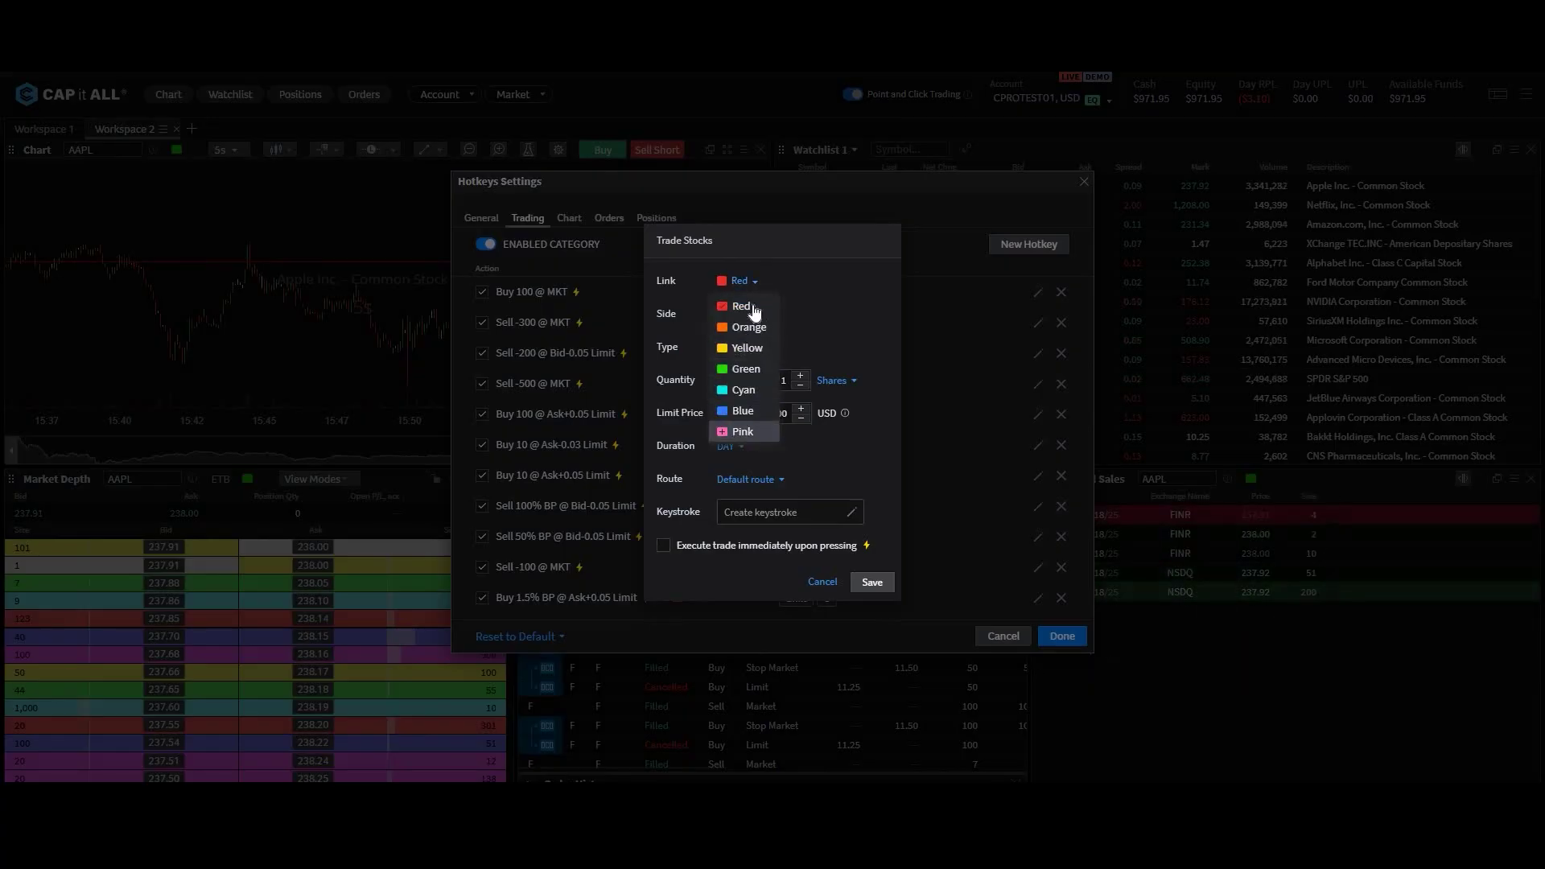
left_click(797, 278)
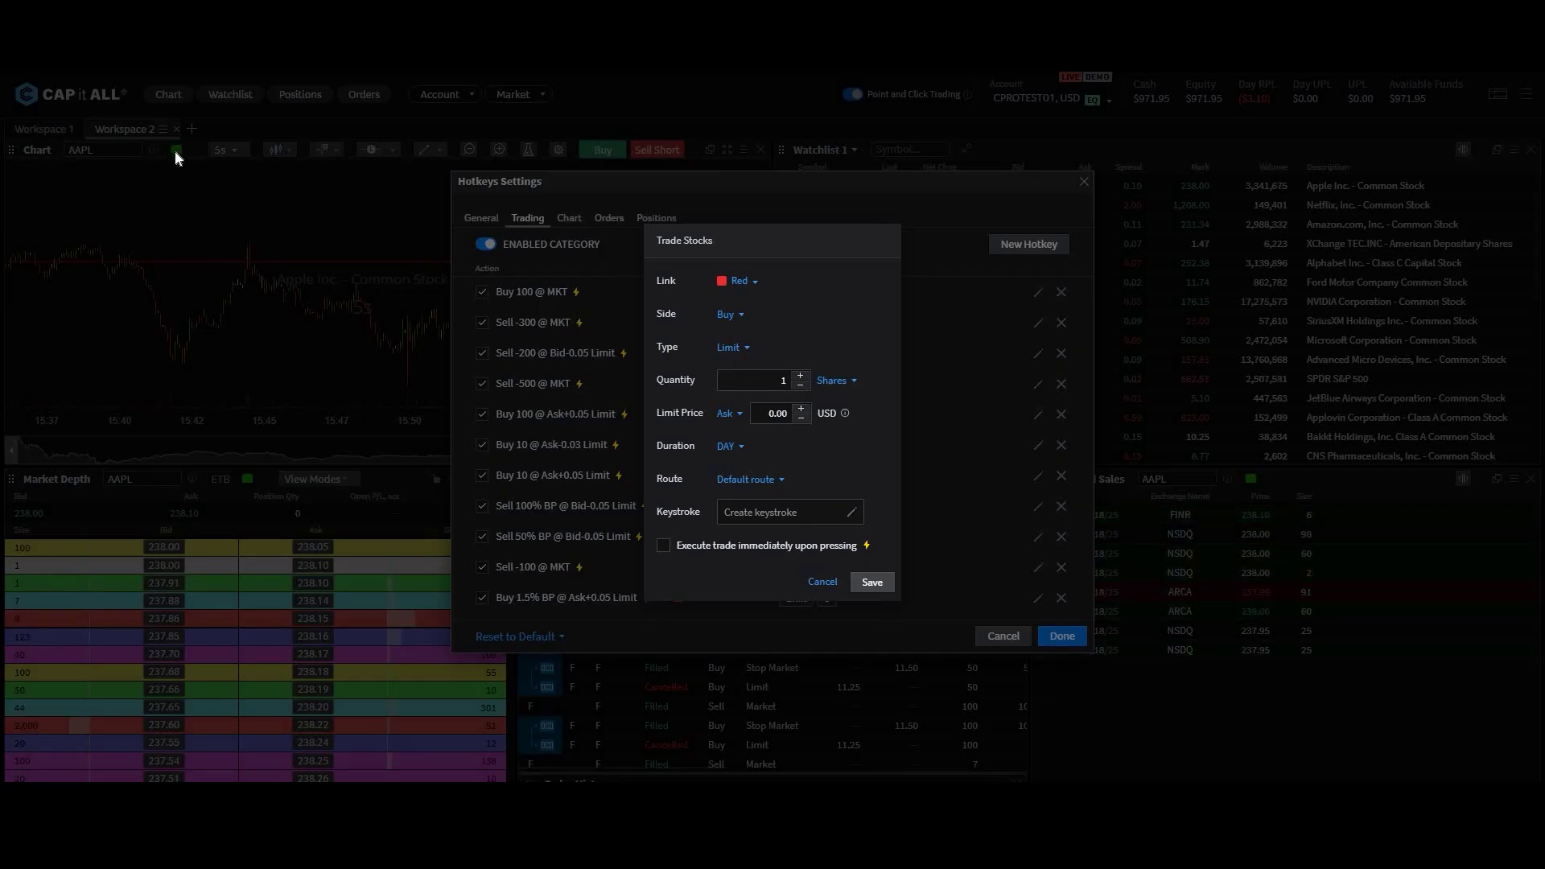
left_click(746, 281)
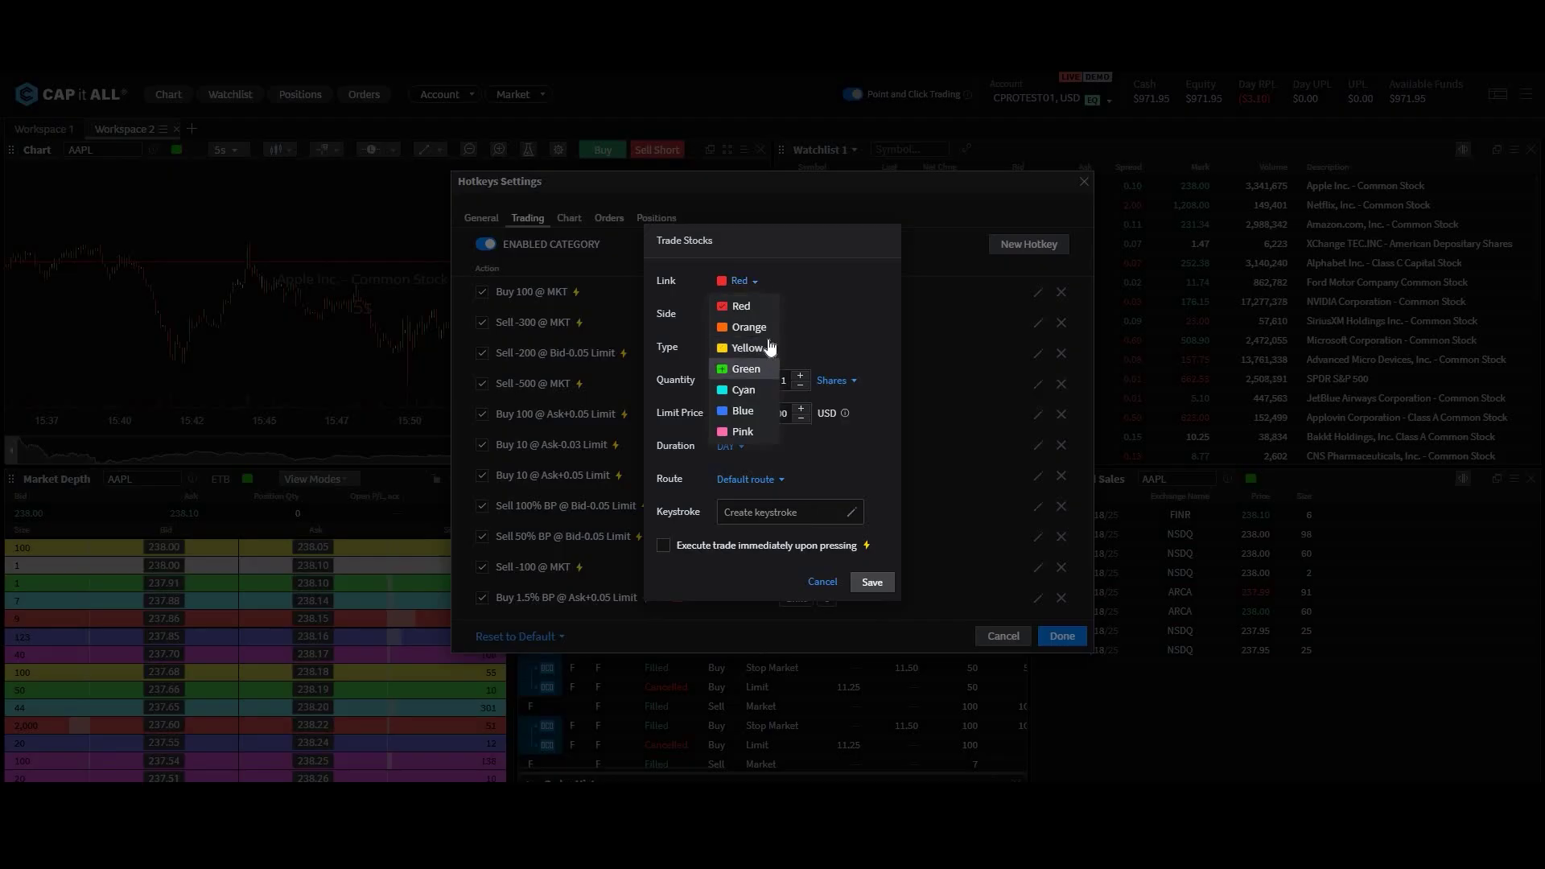
left_click(821, 288)
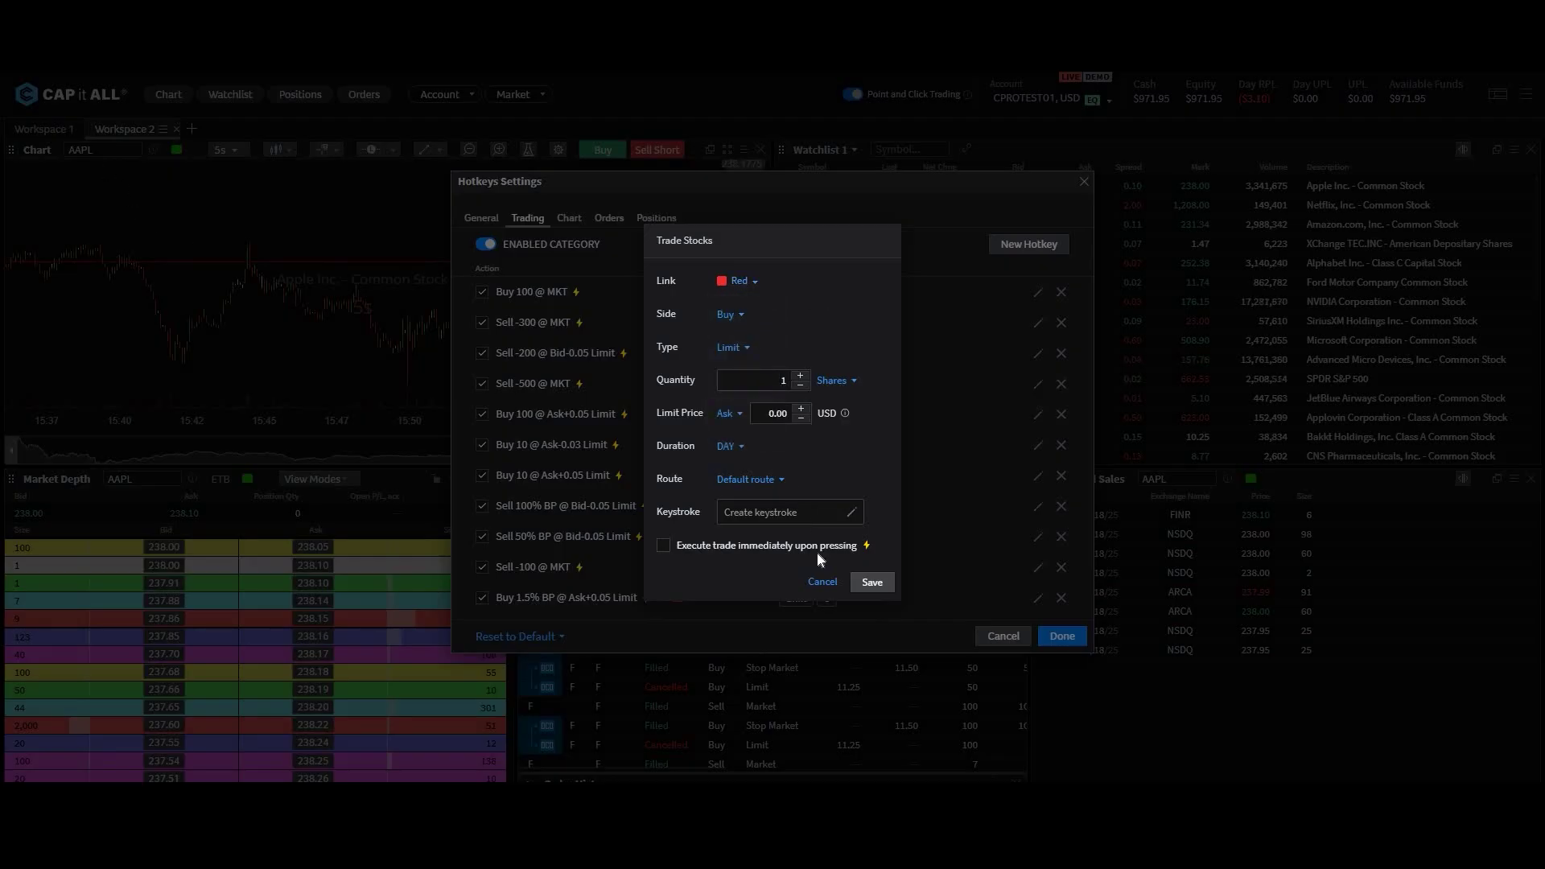
left_click(1001, 637)
left_click(204, 244)
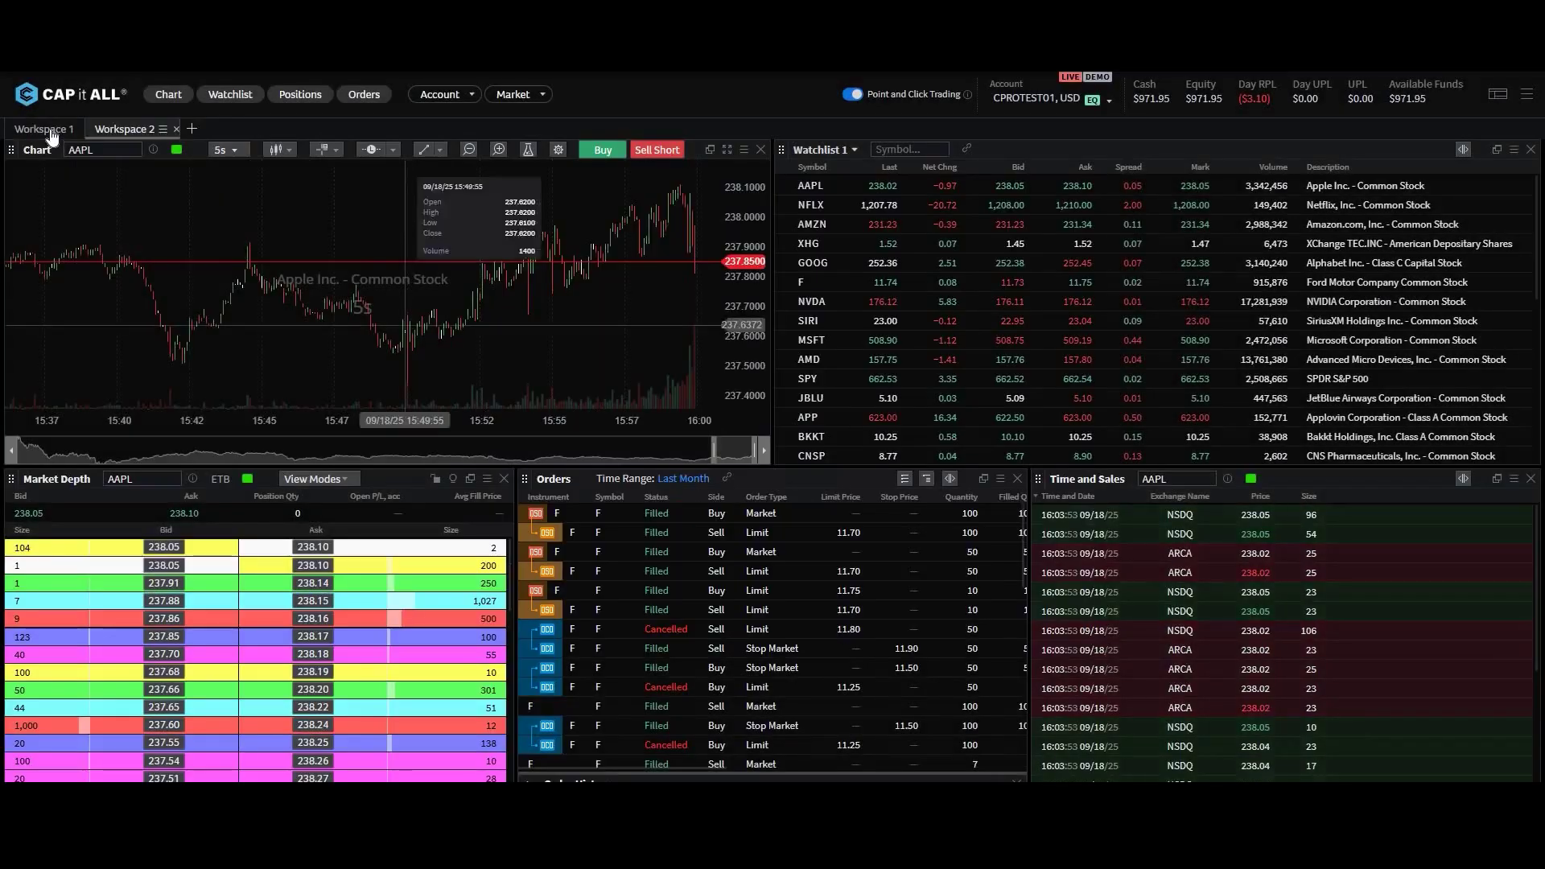
Return to Workspace 1 and start a new Trading hotkey in the hotkeys settings
left_click(49, 131)
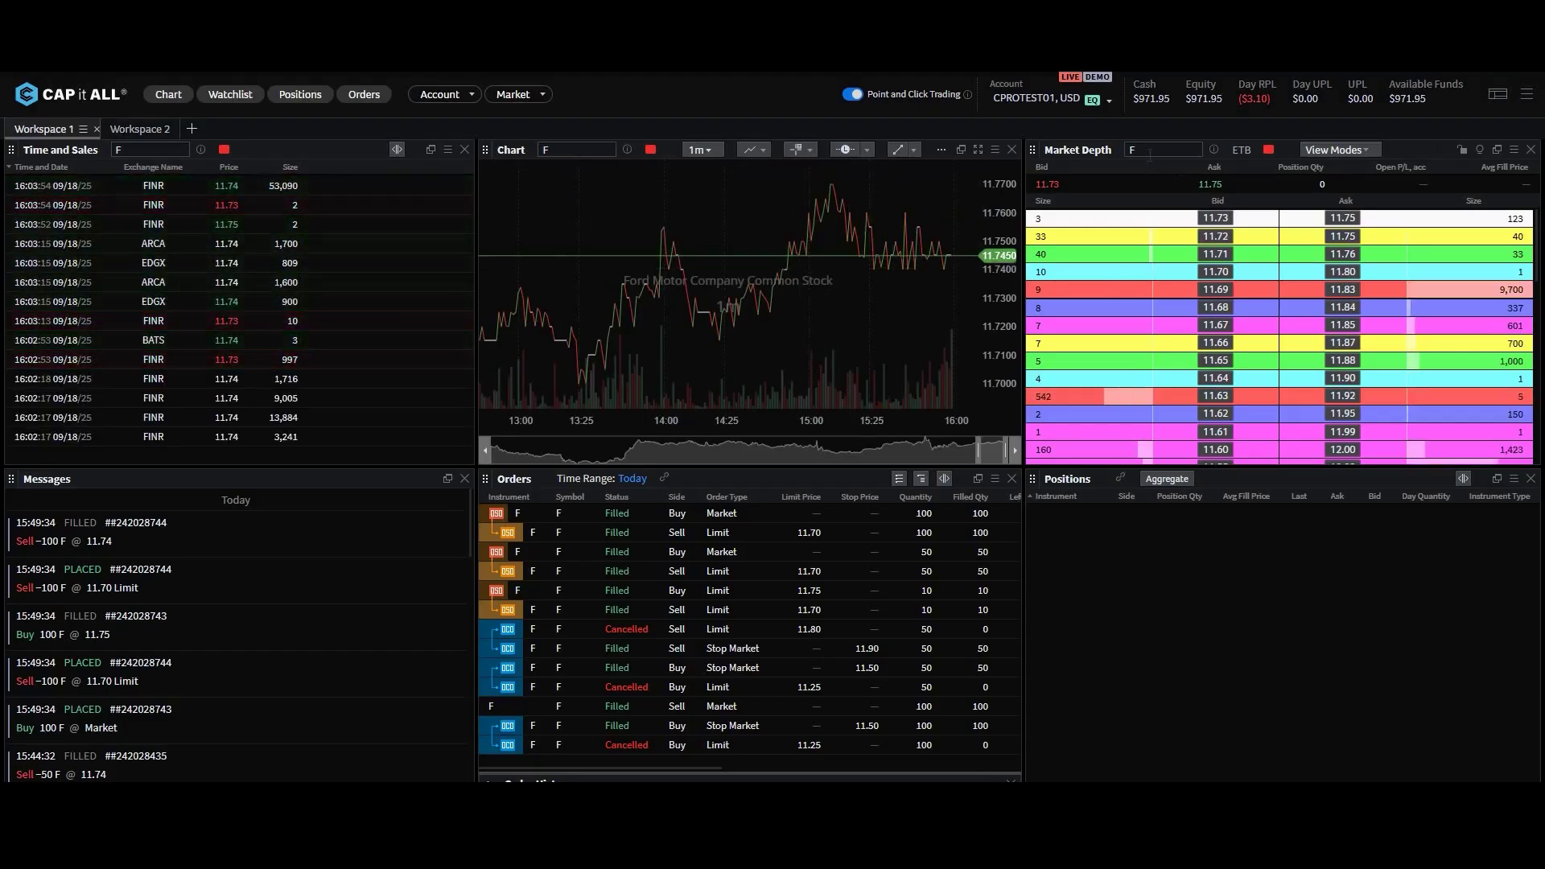
left_click(1526, 94)
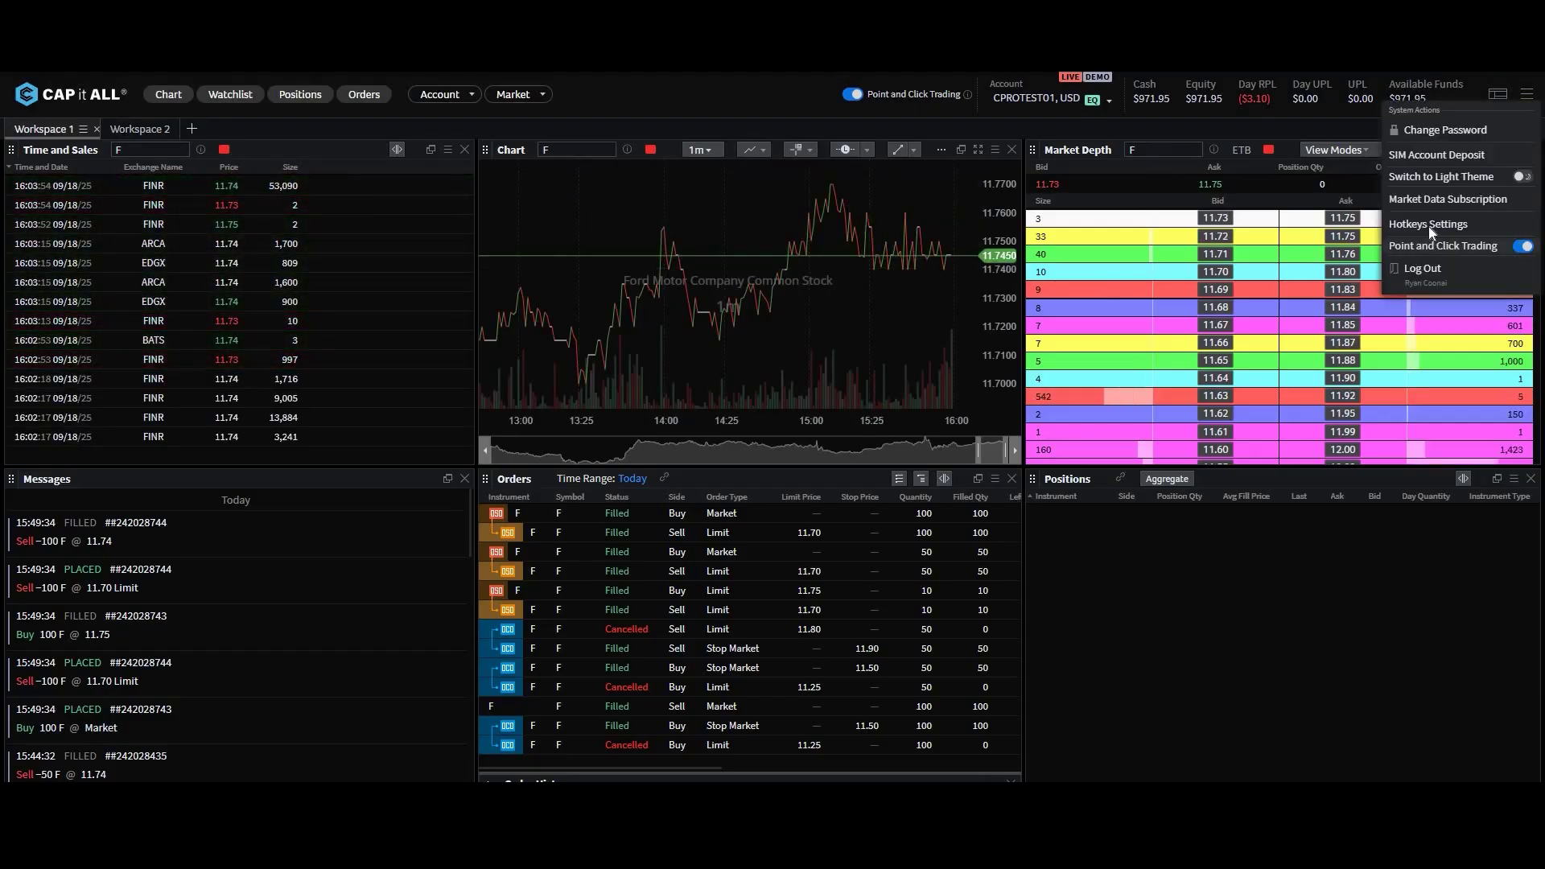
left_click(1429, 227)
left_click(526, 217)
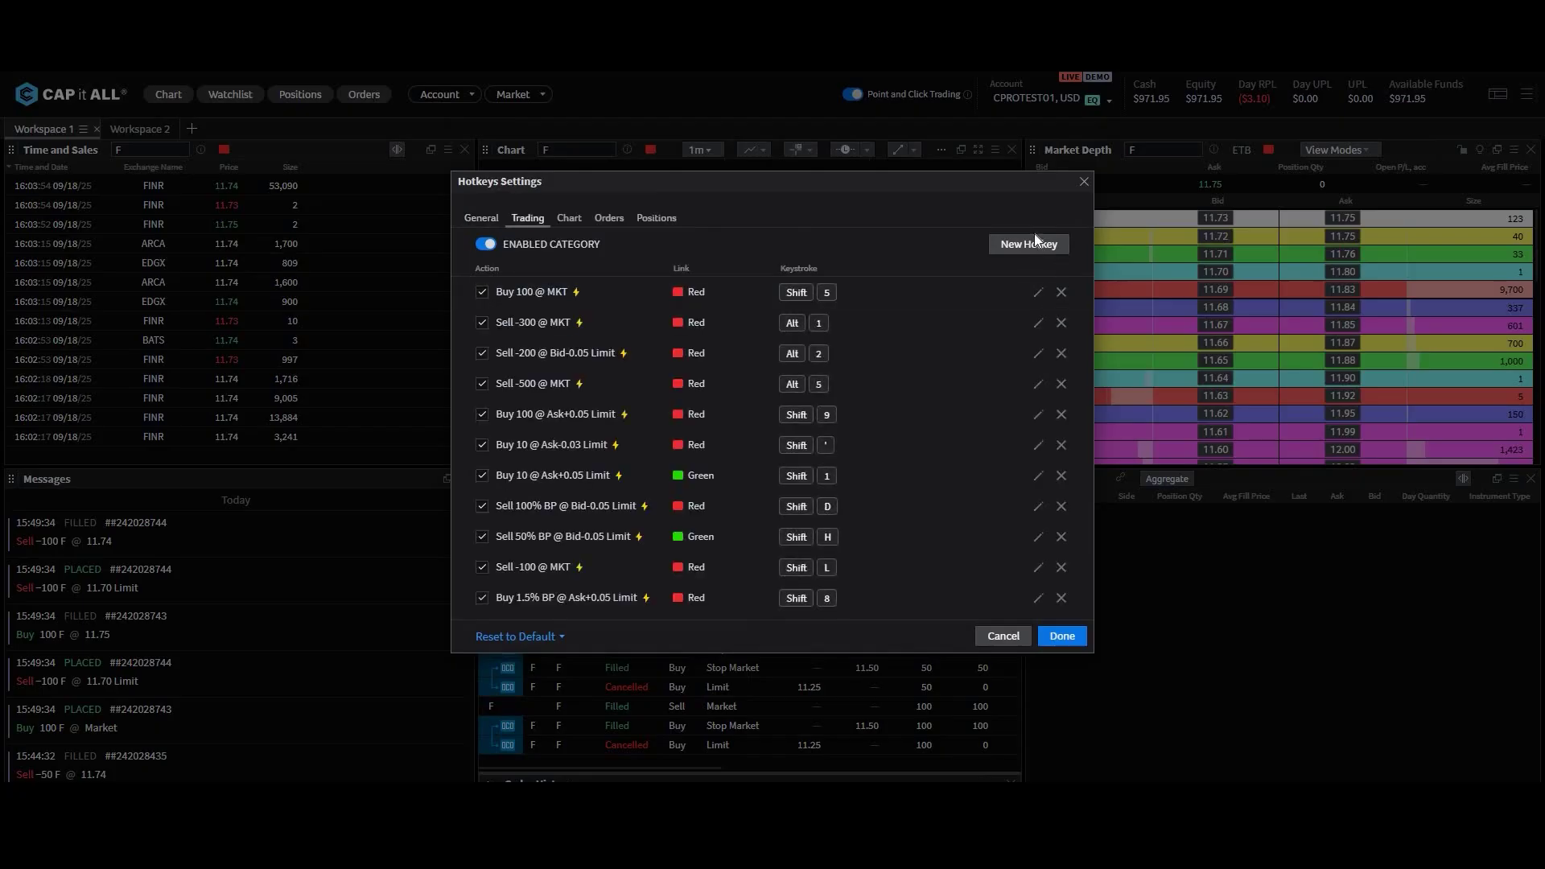
left_click(1032, 243)
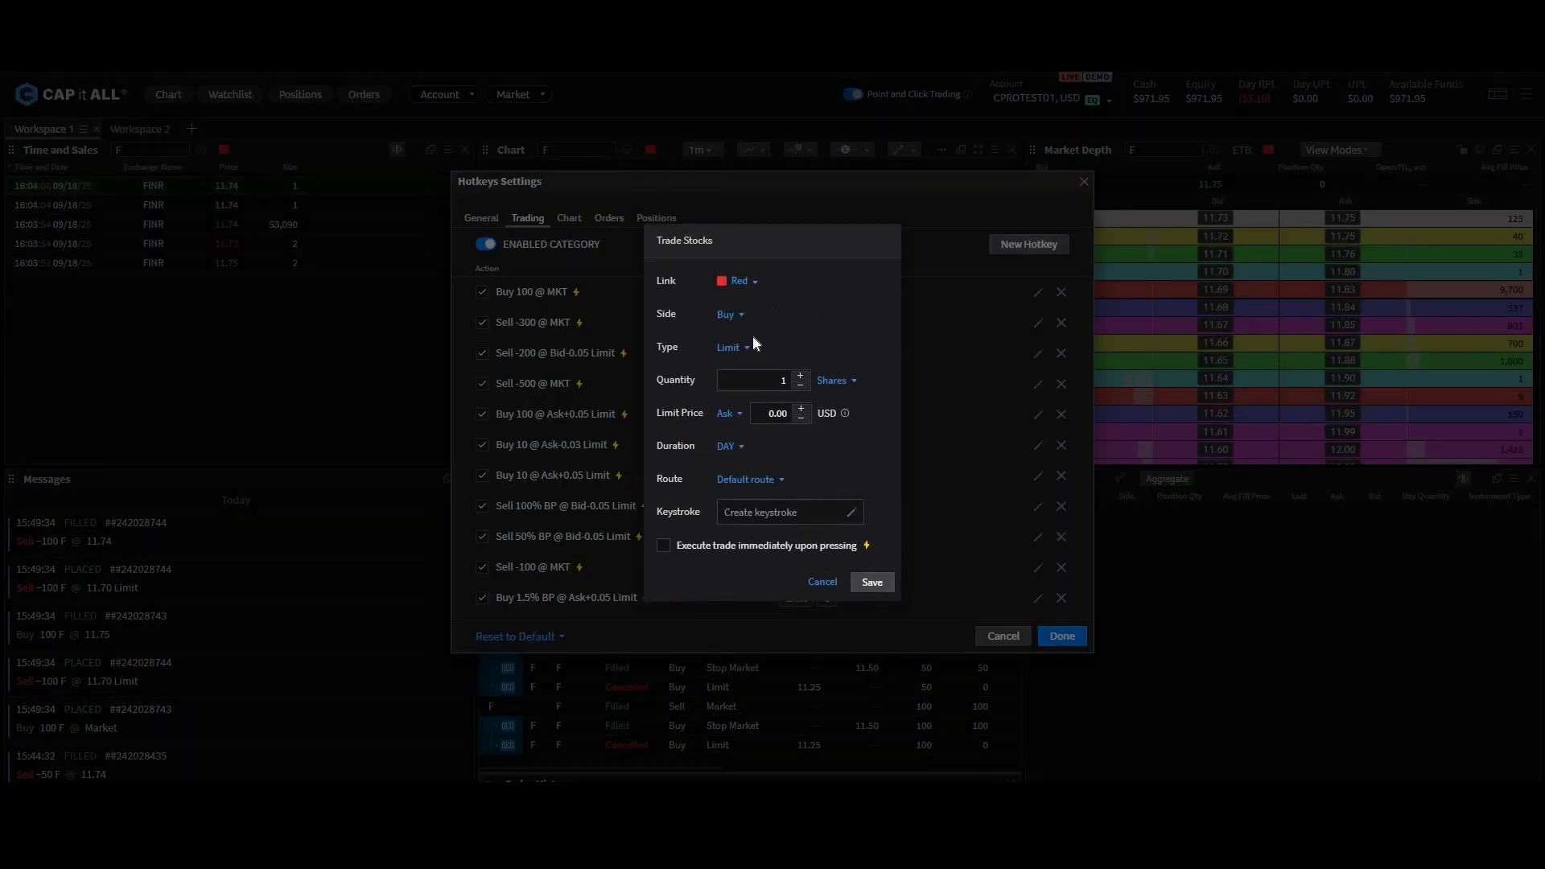
Set the buy limit hotkey's quantity to 100 shares, its limit price to Ask plus 0.10 USD, and its route to SMART
left_click(788, 381)
type("00")
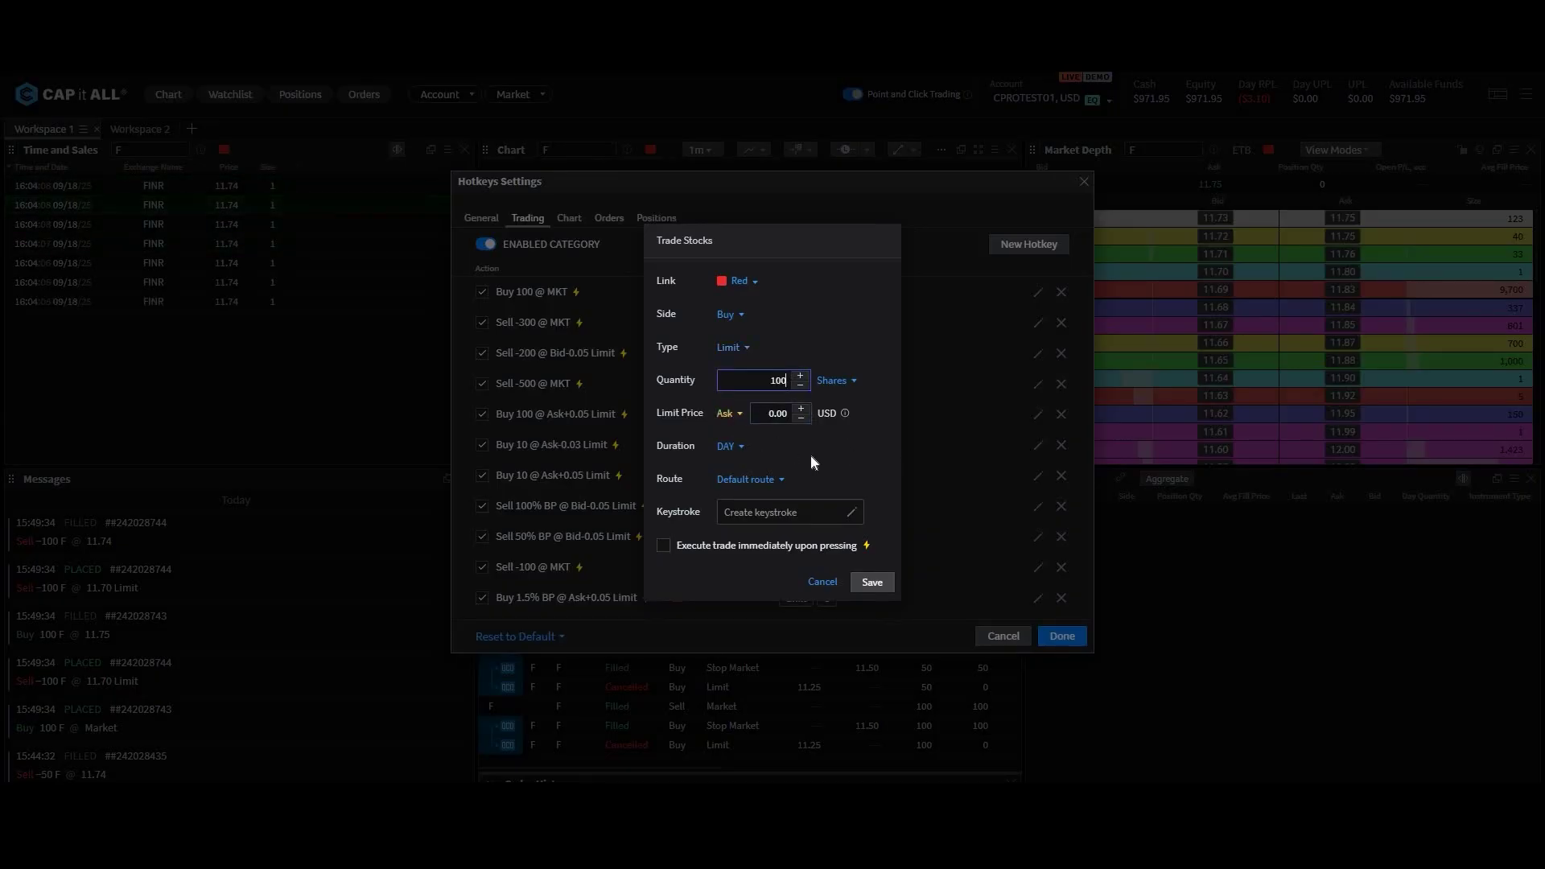
left_click(855, 381)
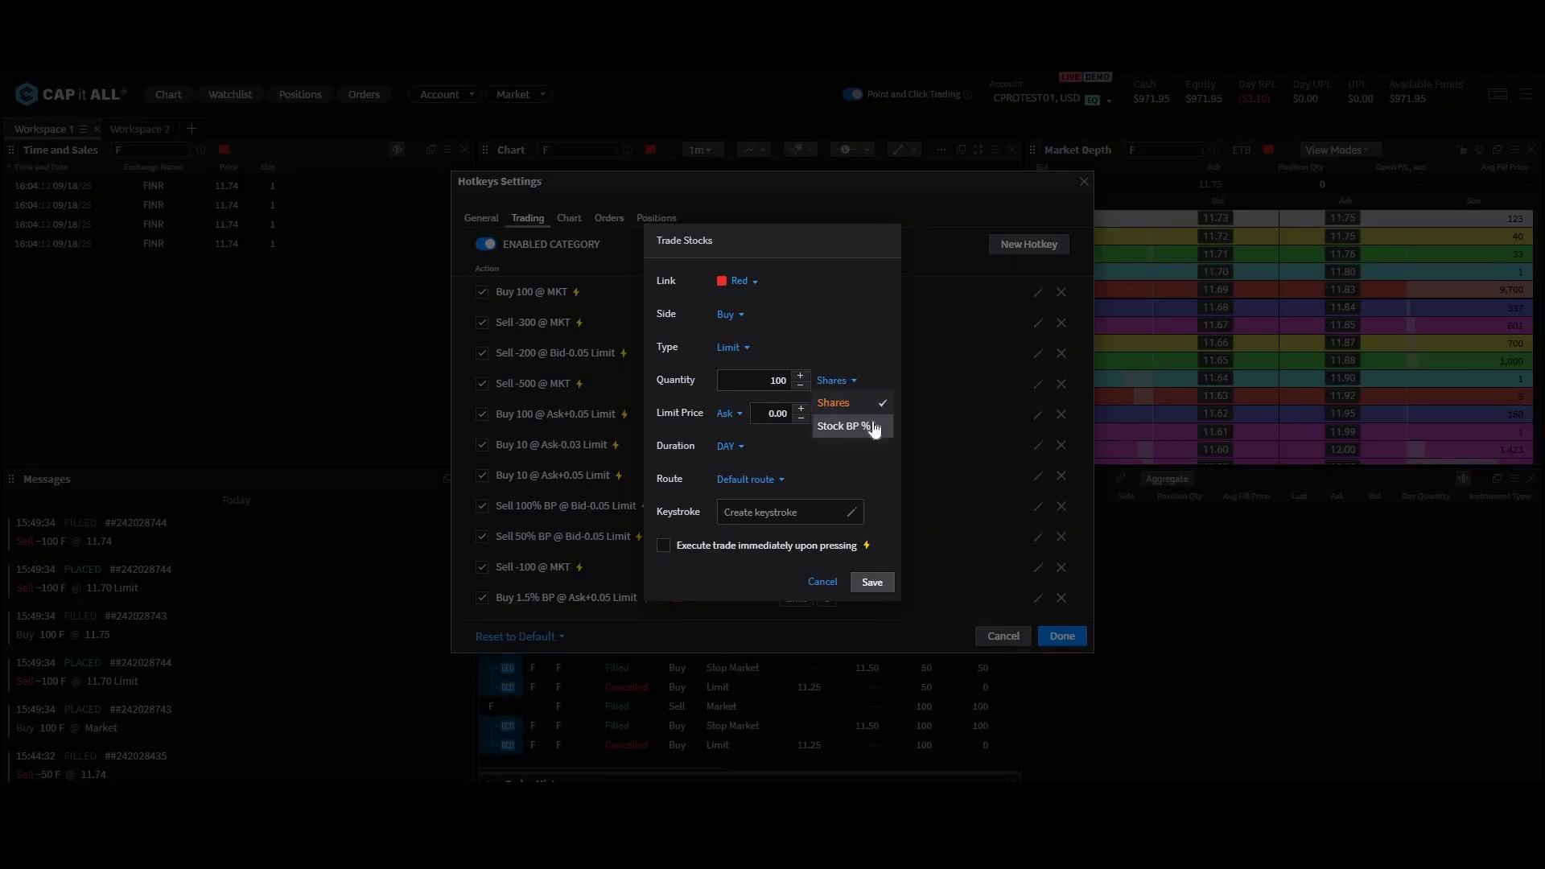
left_click(853, 341)
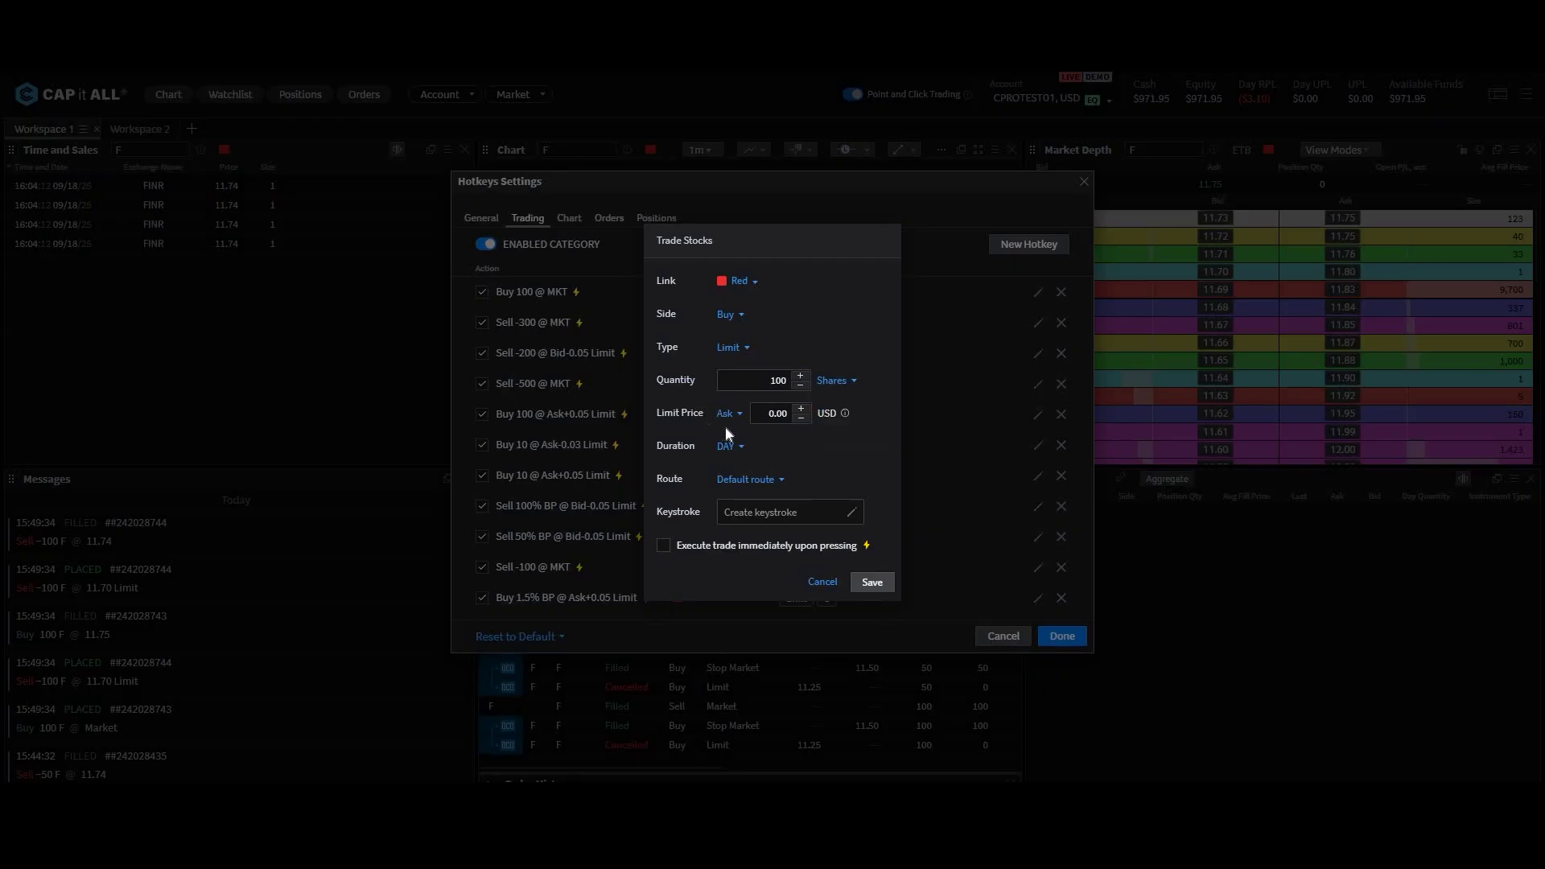
left_click(802, 404)
left_click(774, 481)
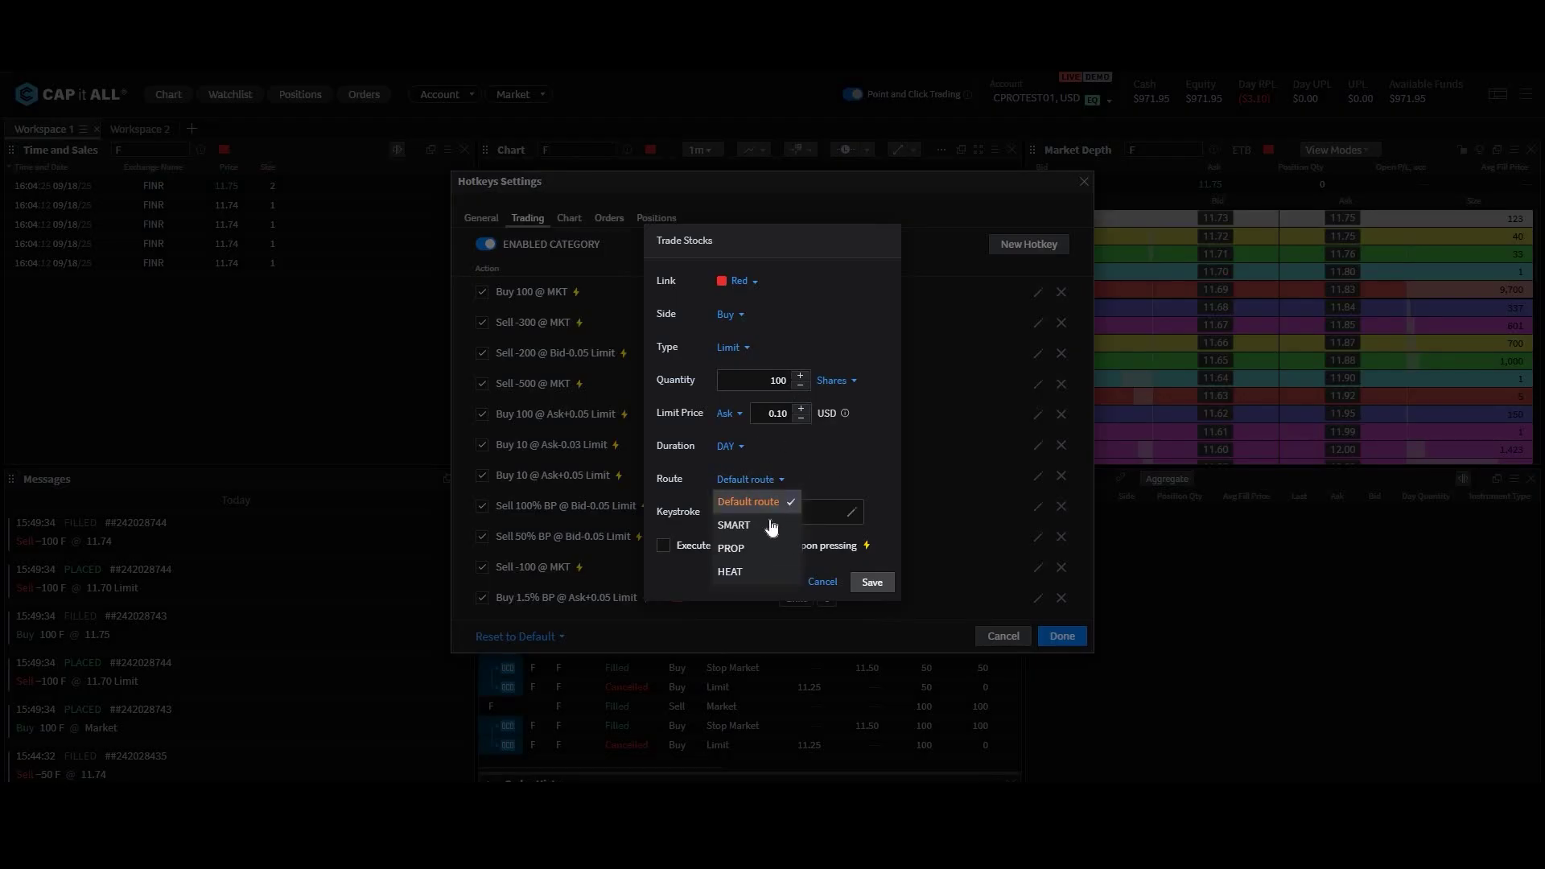
key("Return")
Assign the keystroke Ctrl+Shift+2 to the buy hotkey, enable immediate trade execution, and save it
left_click(785, 509)
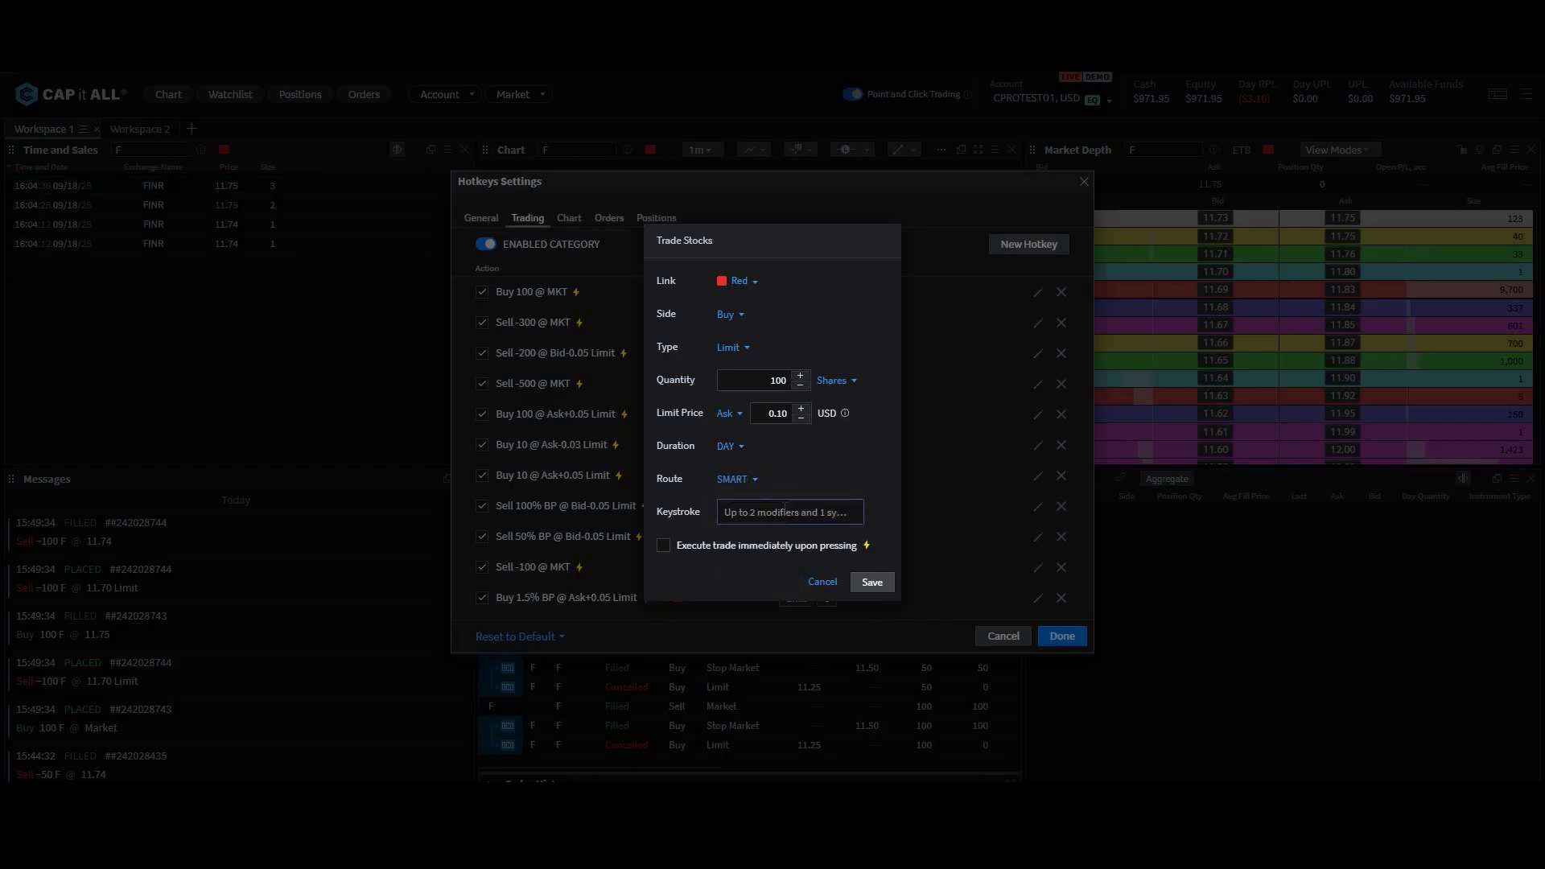
key("ctrl+shift+b")
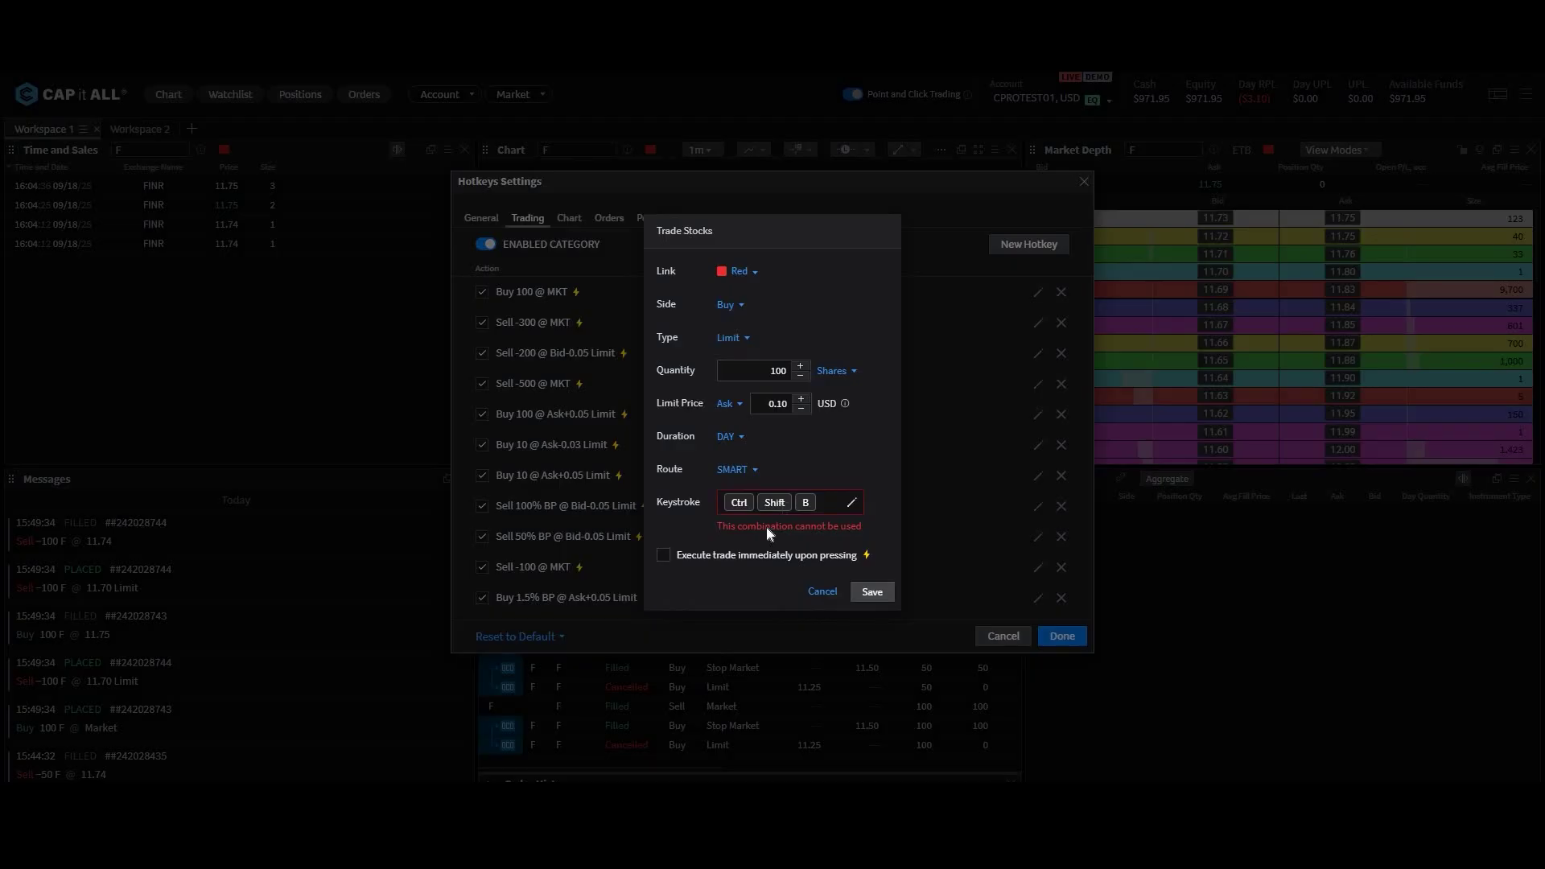
left_click(830, 507)
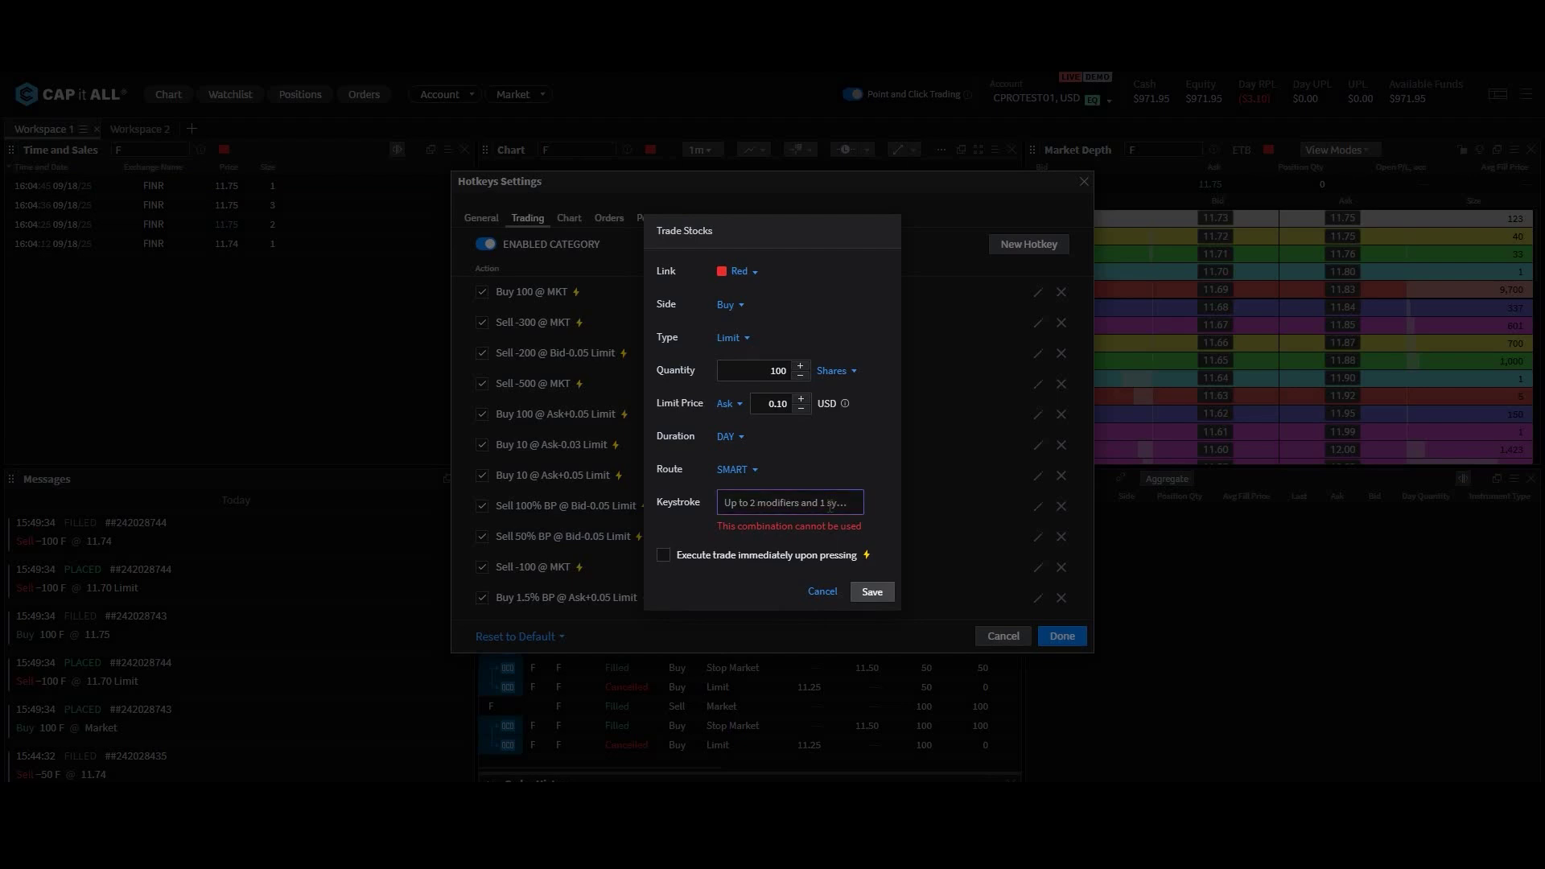
key("ctrl+shift+2")
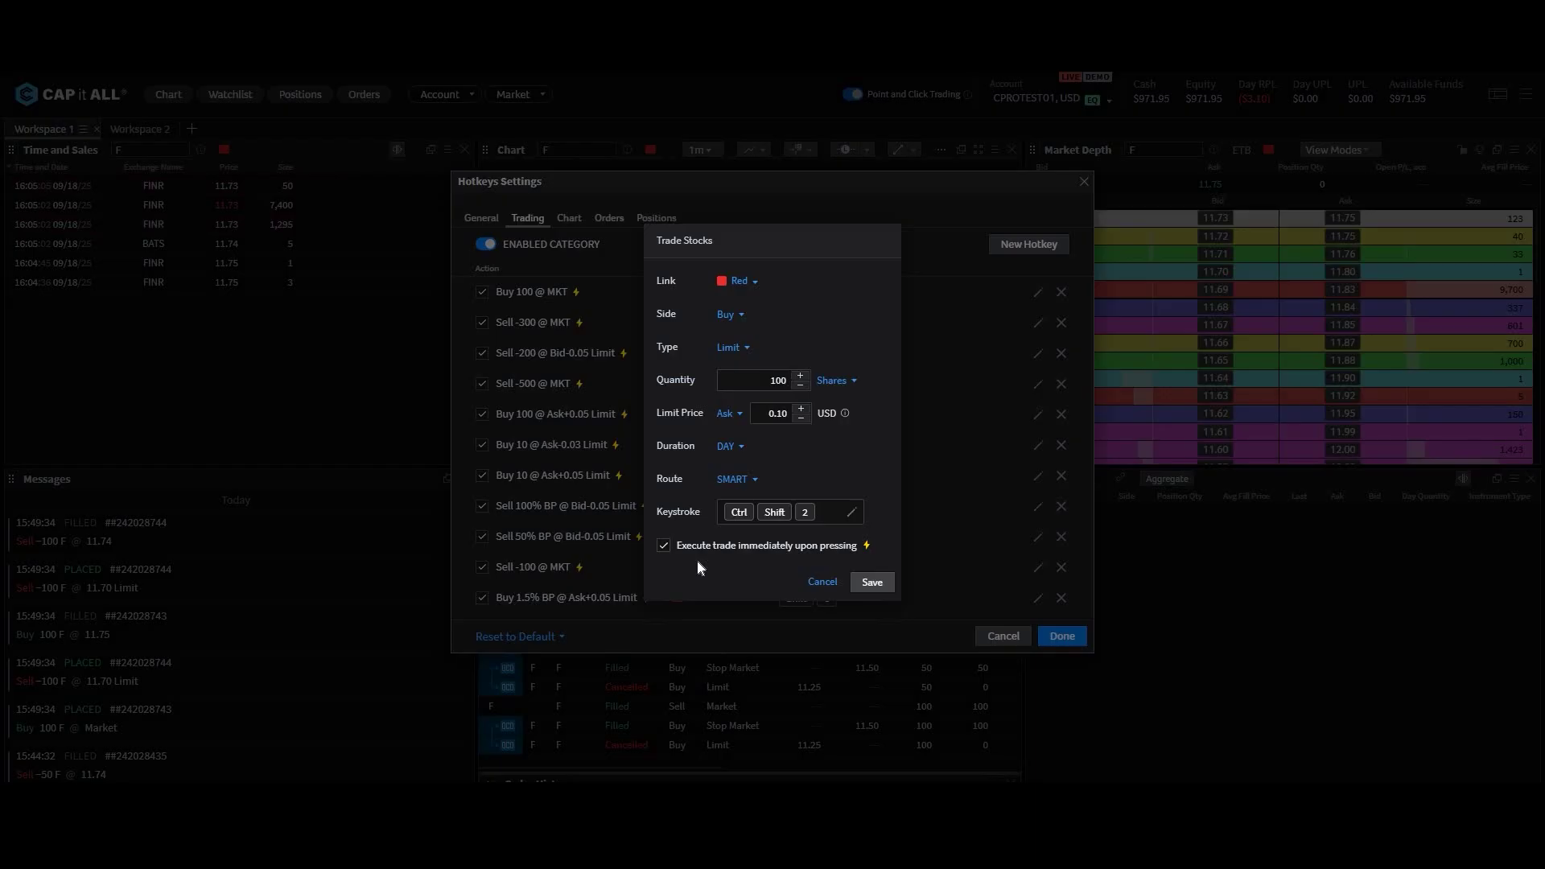
left_click(872, 582)
Apply the hotkey settings and place a limit buy order for 100 shares of F with the new hotkey
scroll(871, 563, "down", 1)
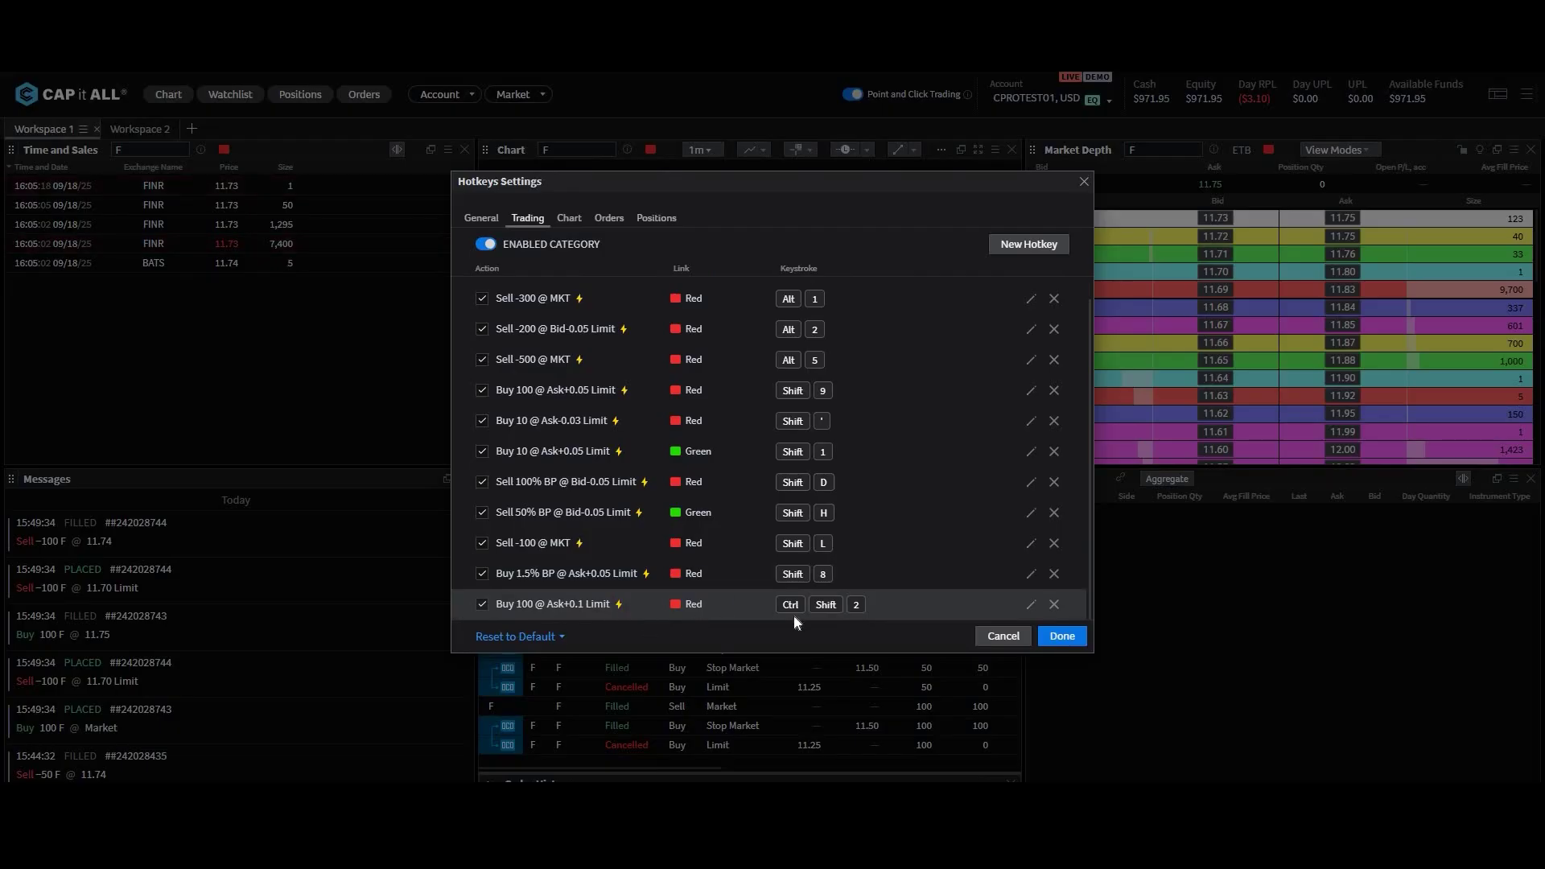
left_click(1060, 636)
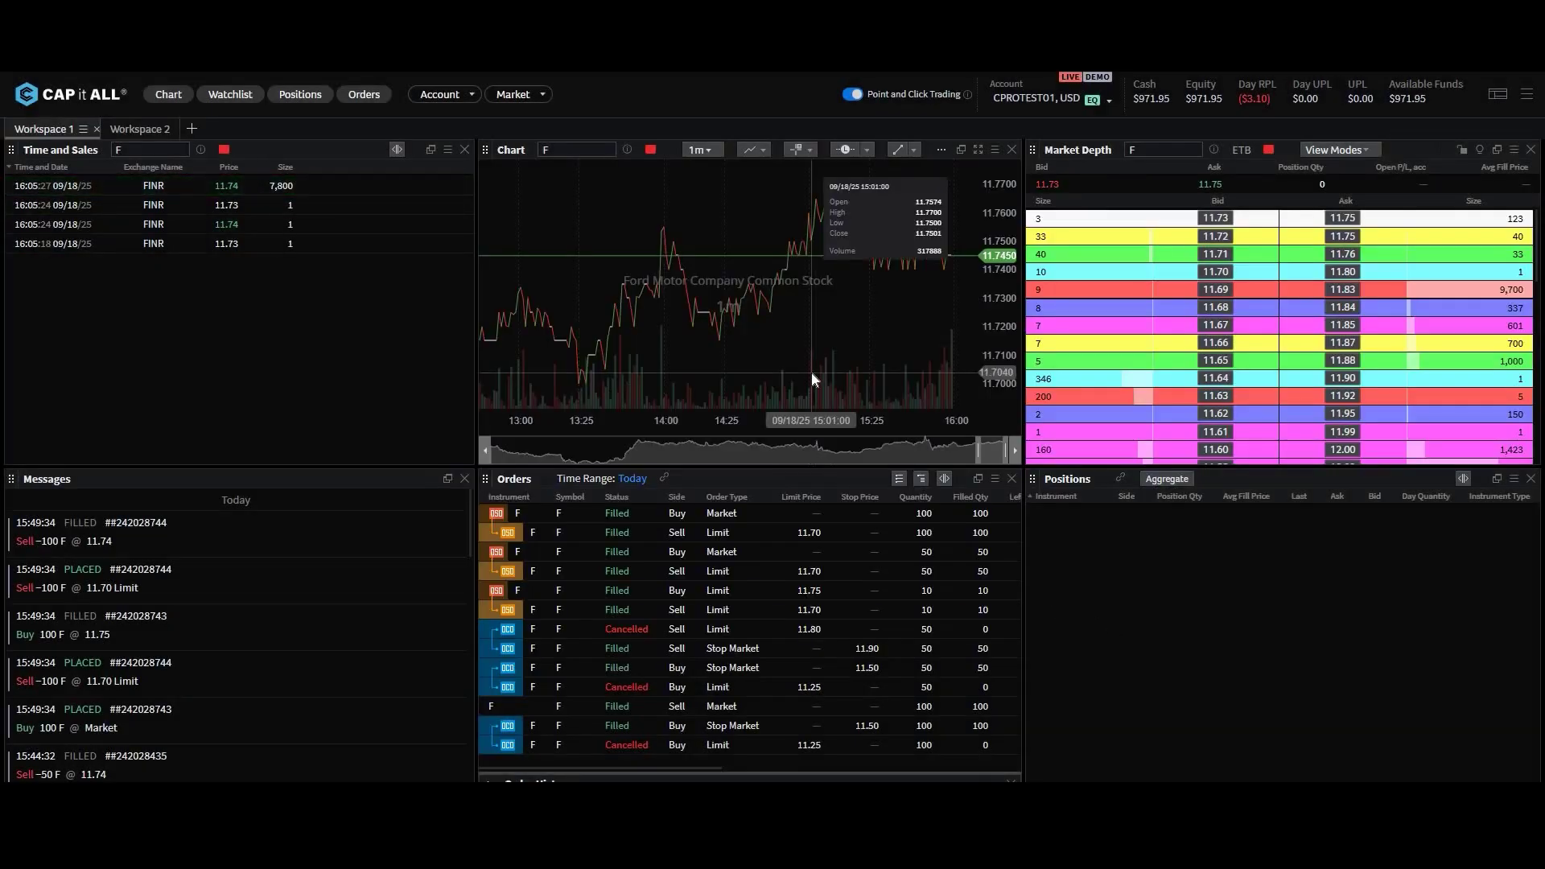
key("shift+b")
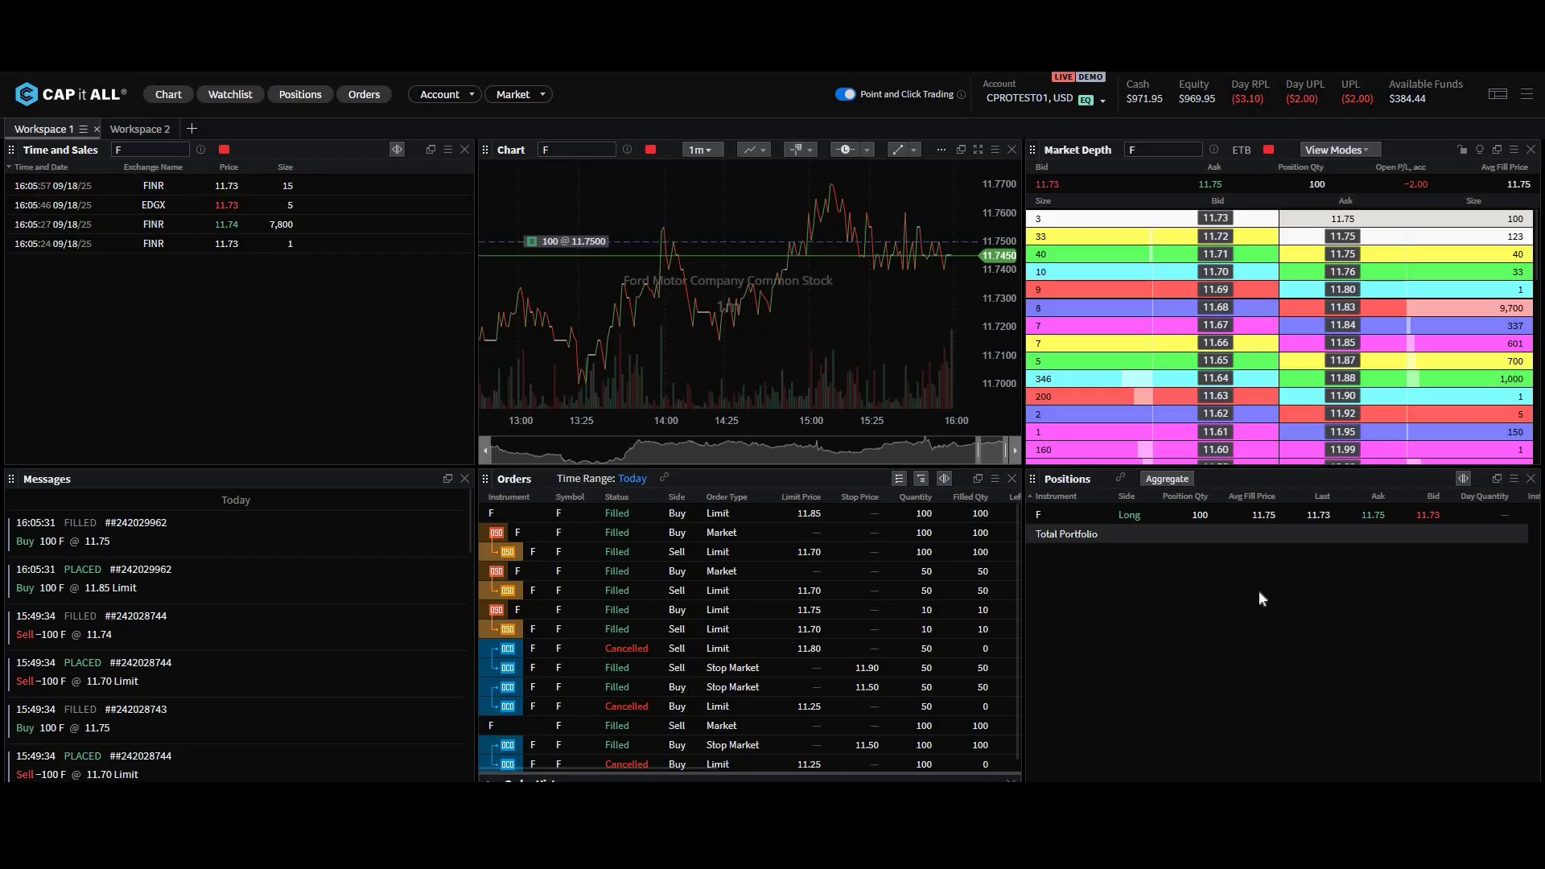
Create a Chart hotkey that switches the timeframe to 5s for the Red link
left_click(1529, 94)
left_click(1454, 219)
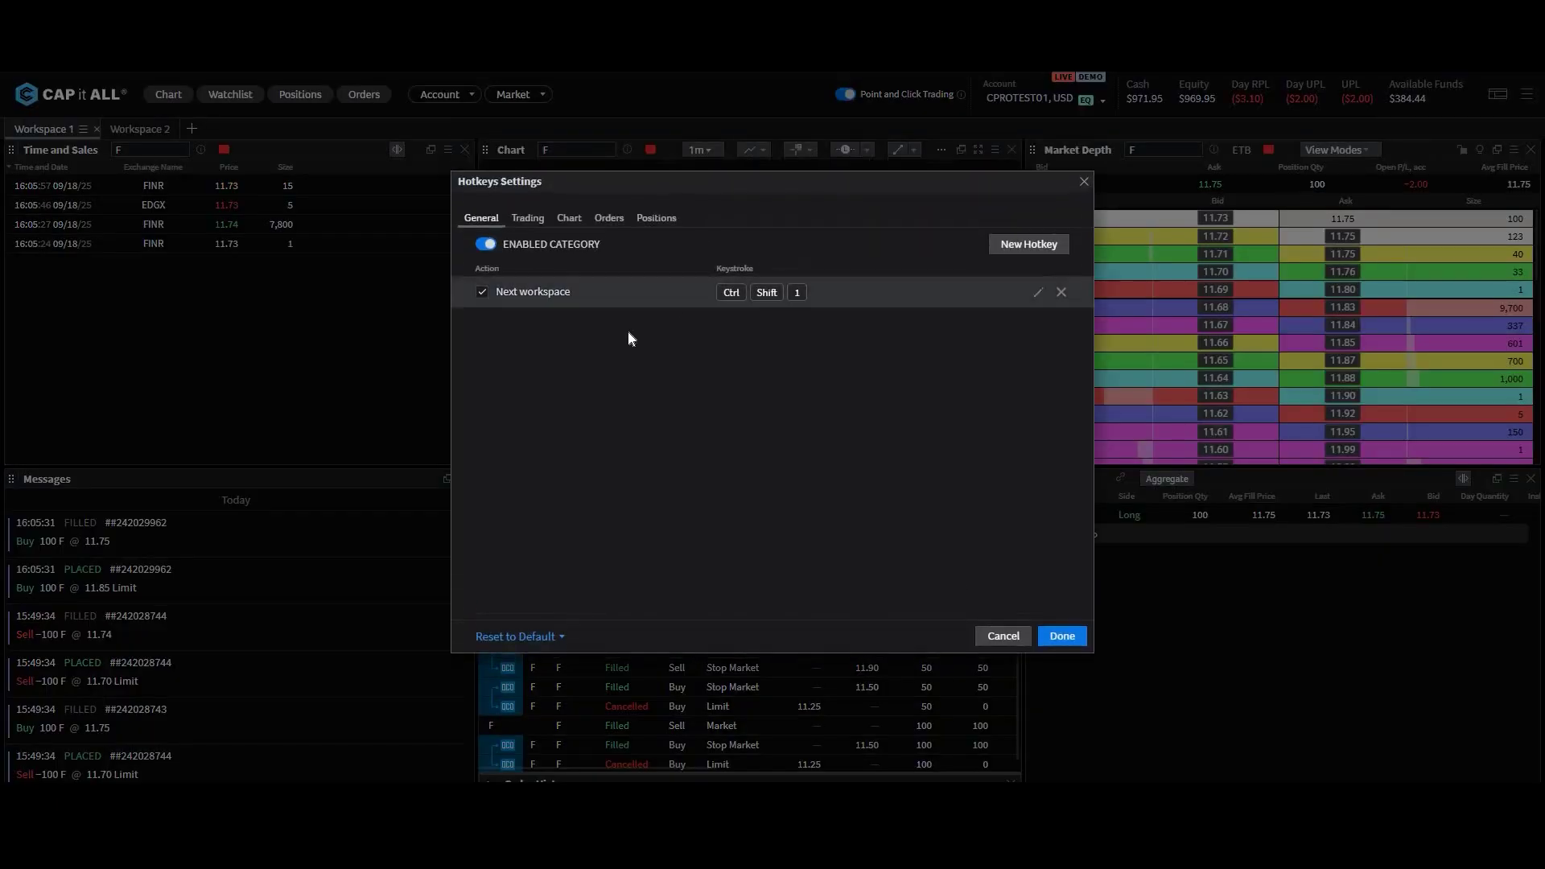
left_click(579, 225)
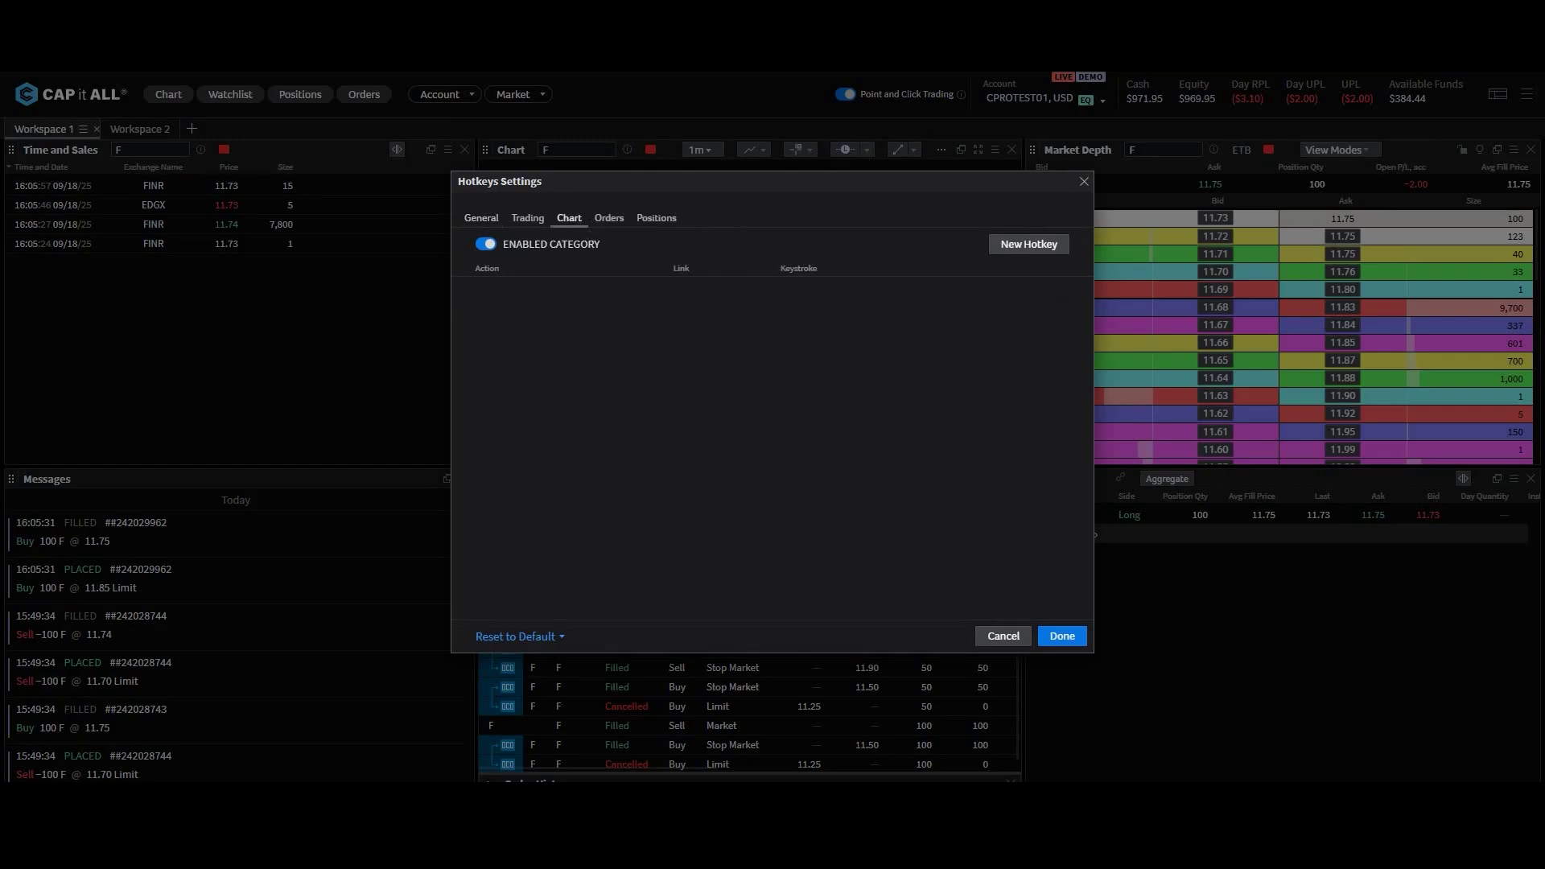
left_click(1025, 246)
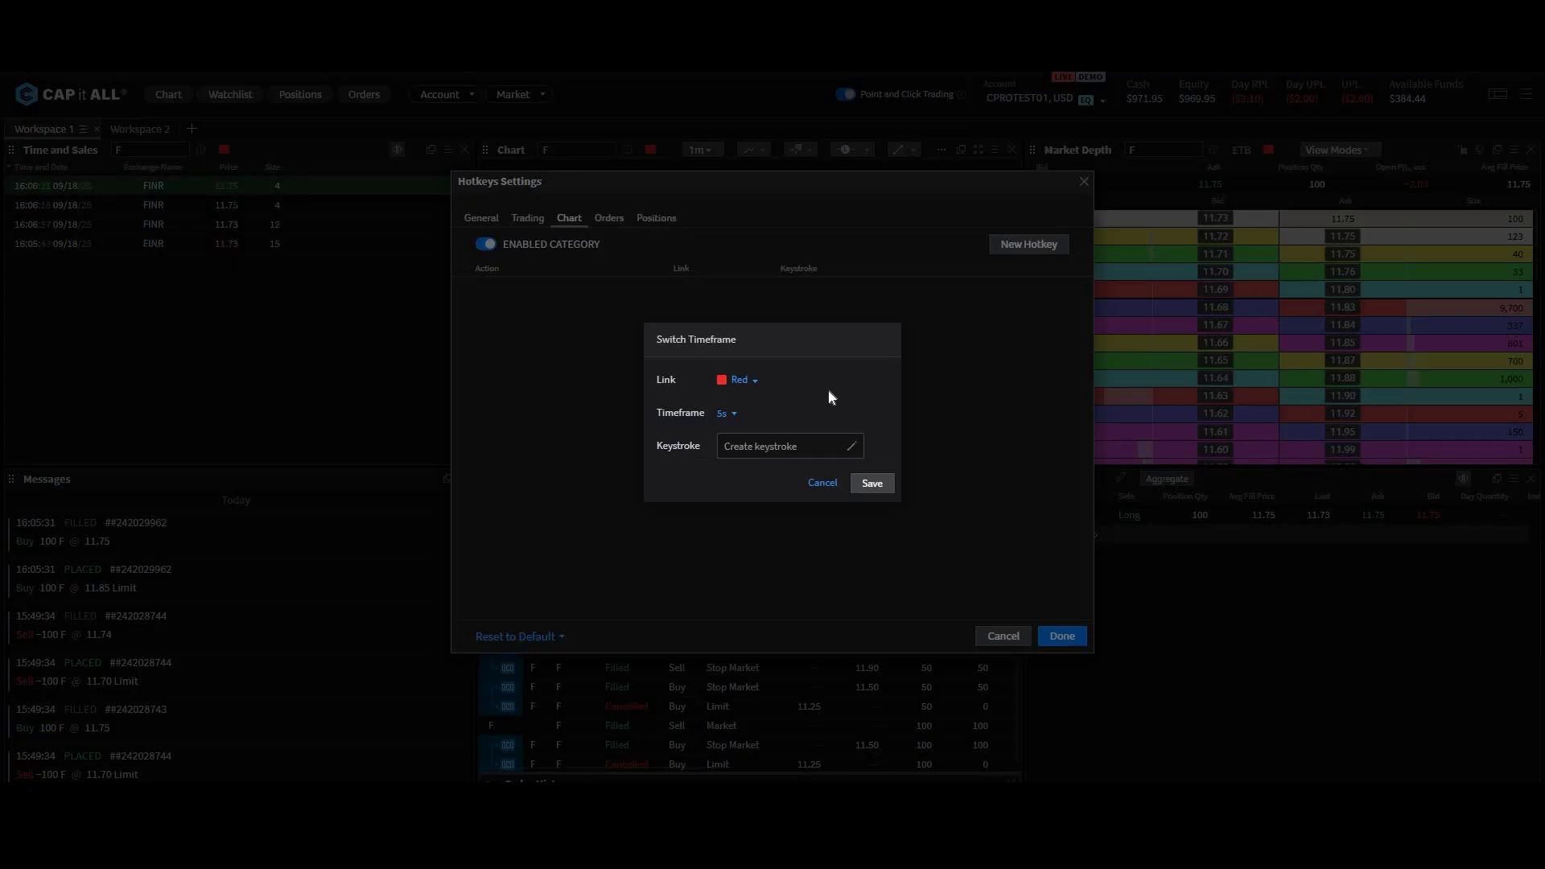
left_click(735, 416)
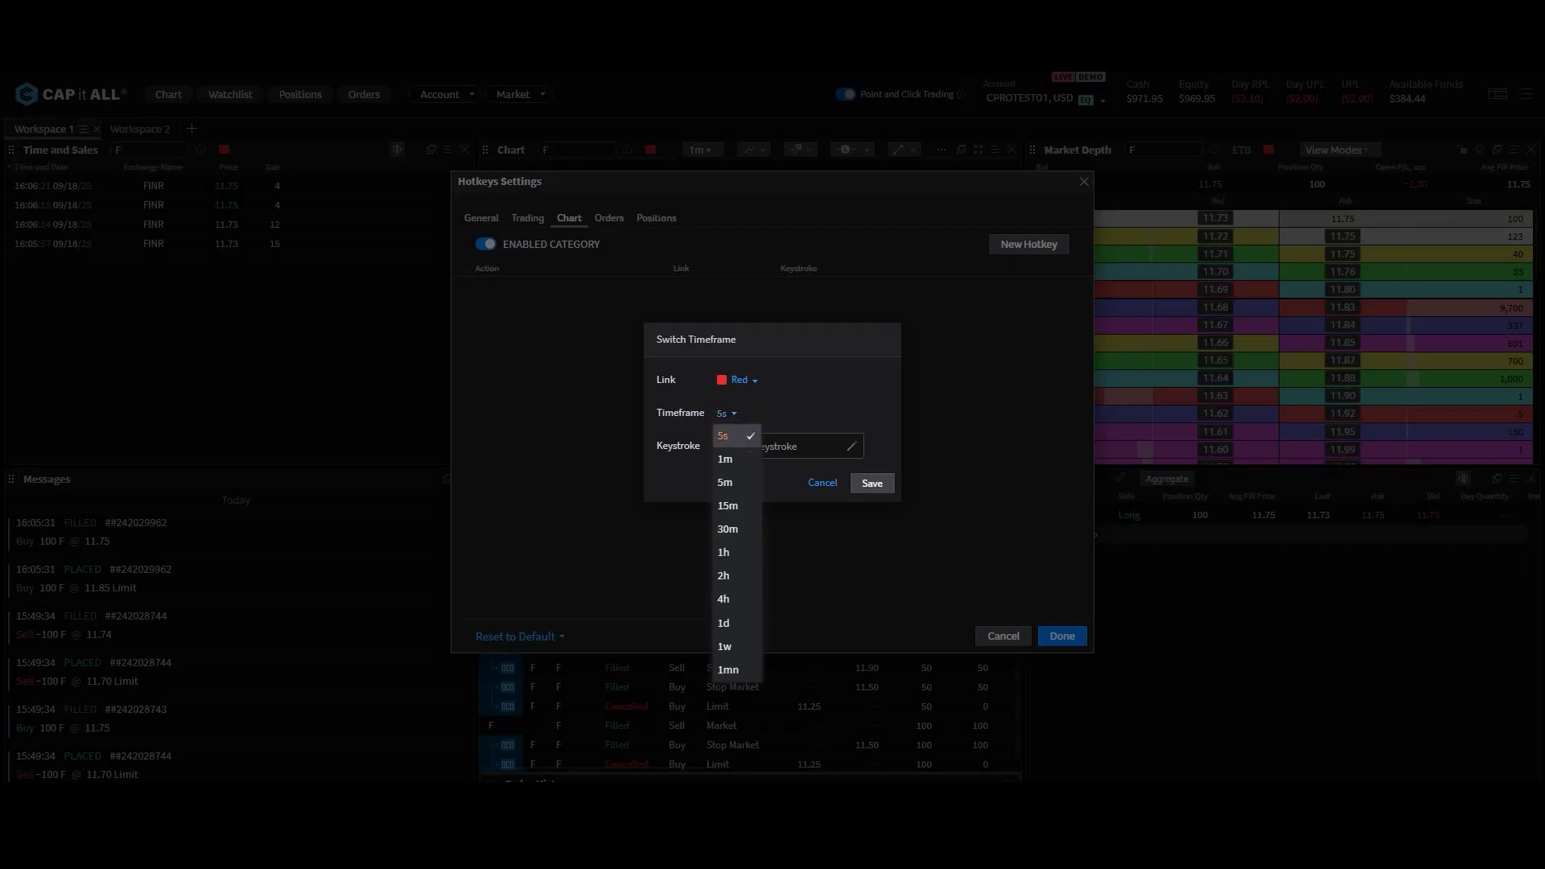
left_click(737, 439)
Assign the keystroke Alt+A to the timeframe hotkey and save it
left_click(753, 445)
key("alt+Caps_Lock")
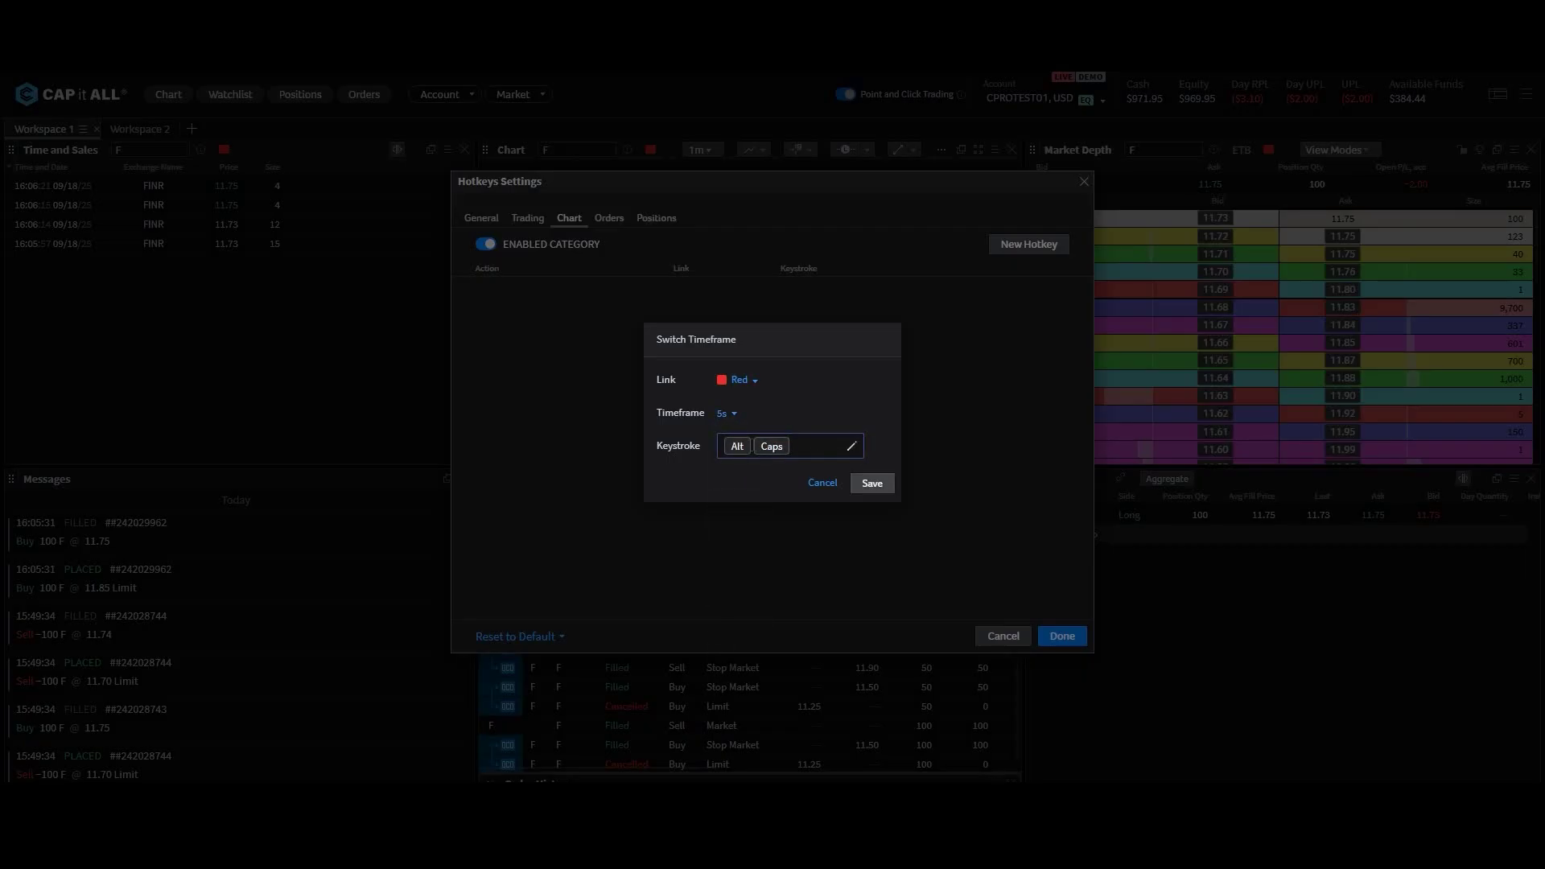
left_click(842, 444)
key("alt+a")
left_click(869, 483)
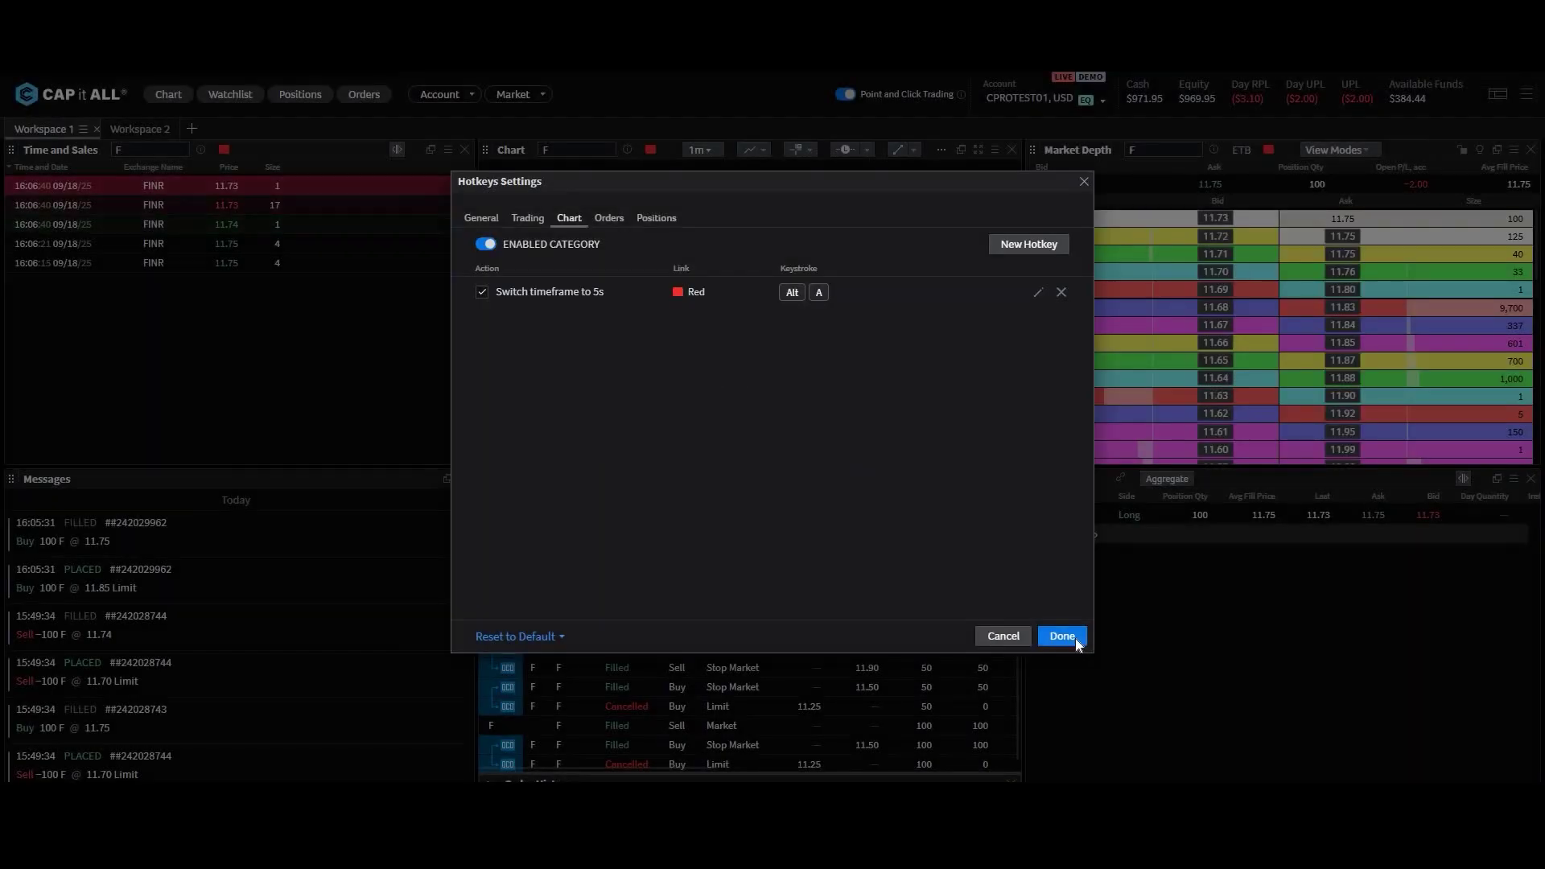
Apply the hotkey settings and switch the F chart to the 5s timeframe with the new hotkey
left_click(1074, 638)
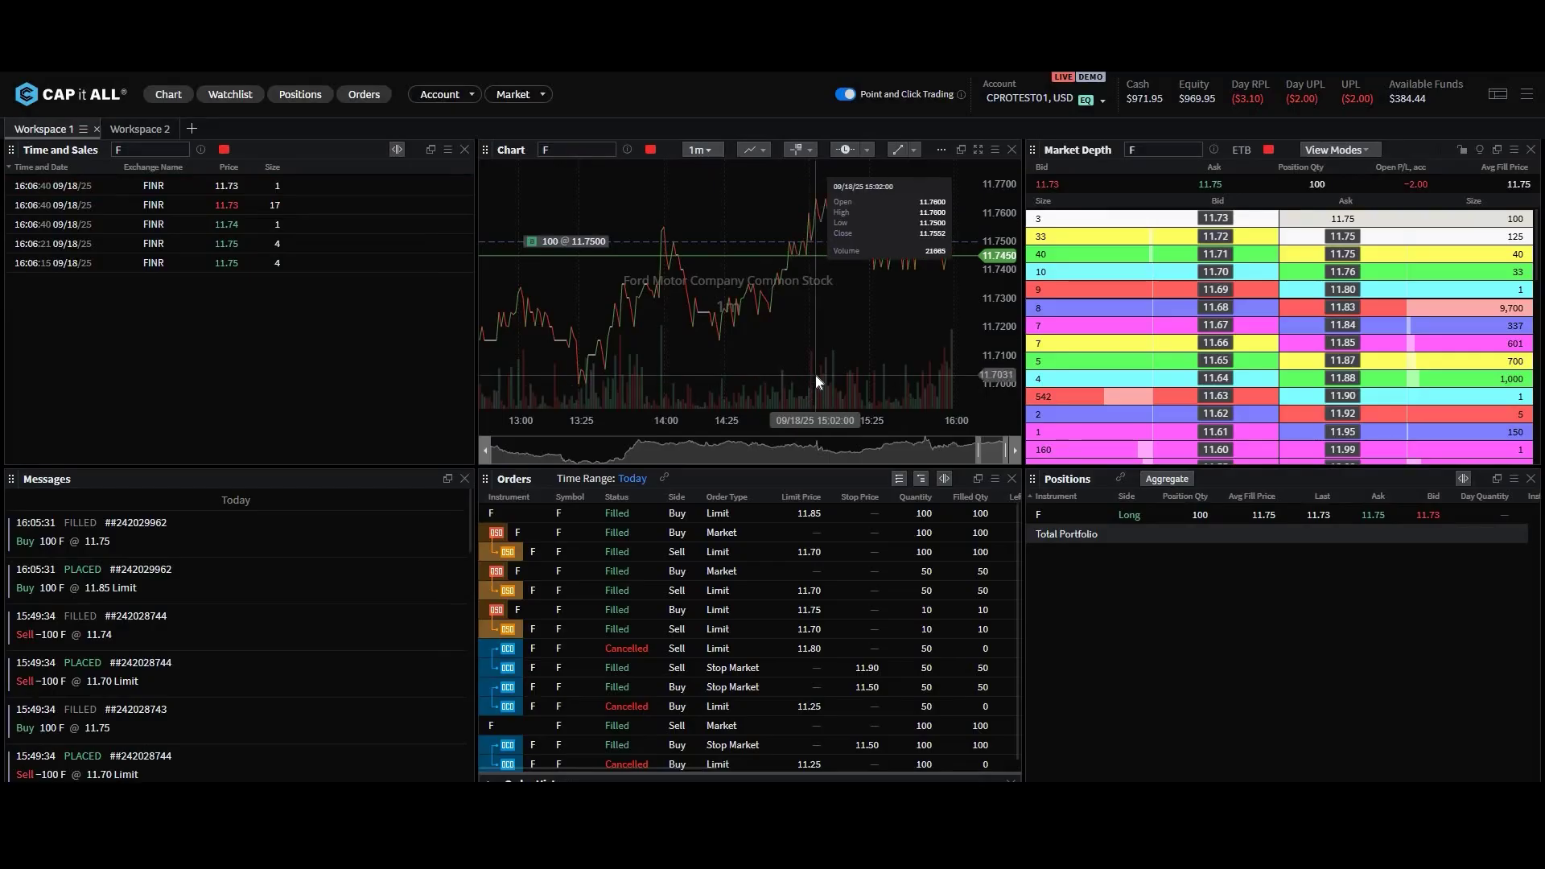
key("alt+a")
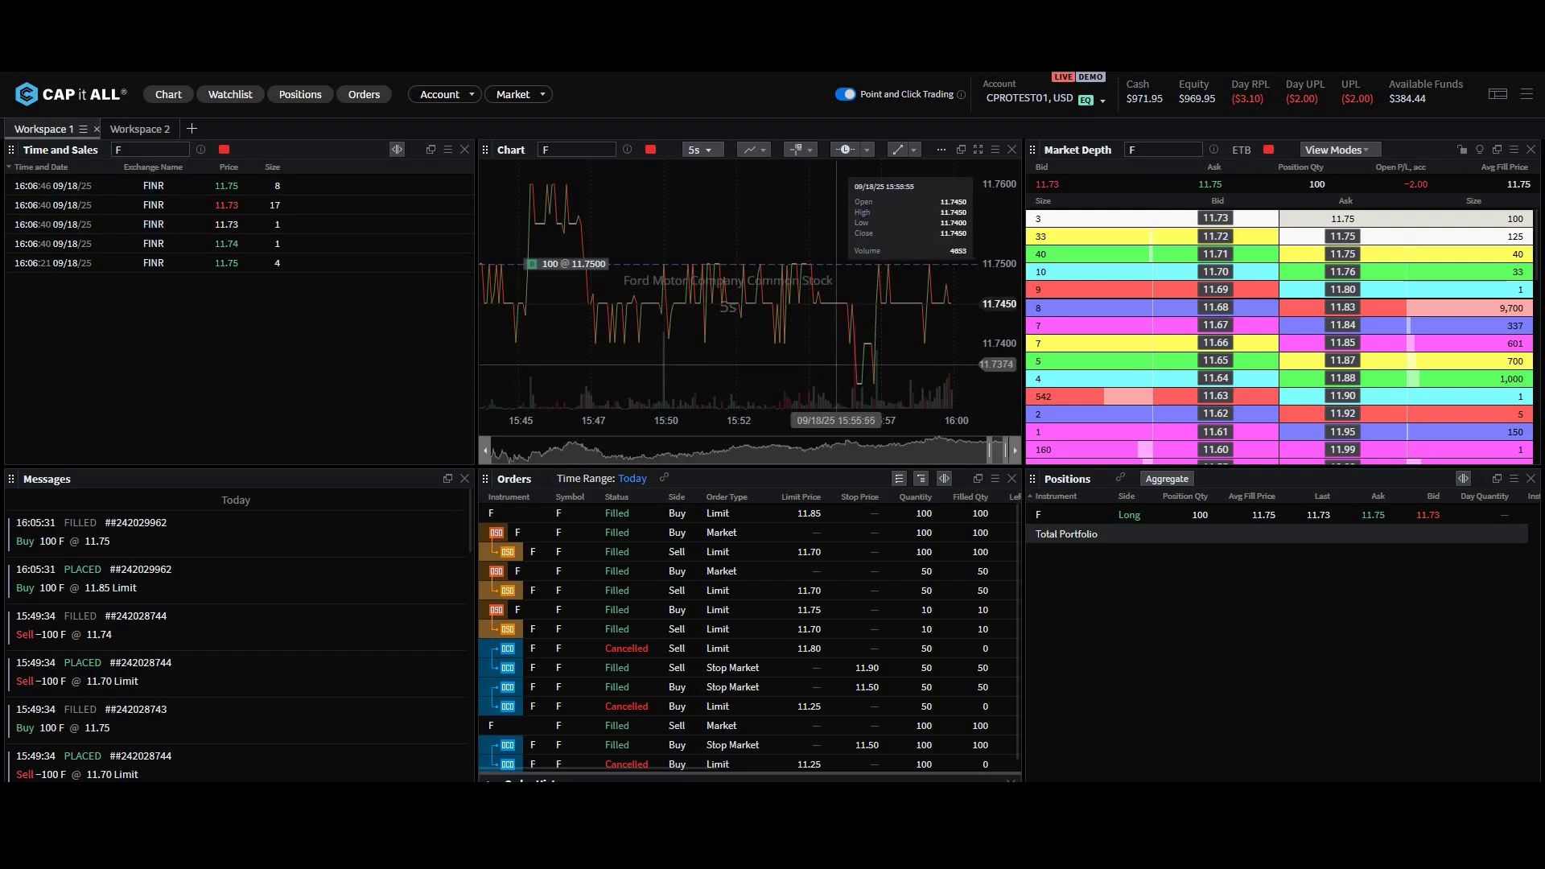
Review the configured Orders hotkeys in the hotkeys settings and close the settings
left_click(1527, 96)
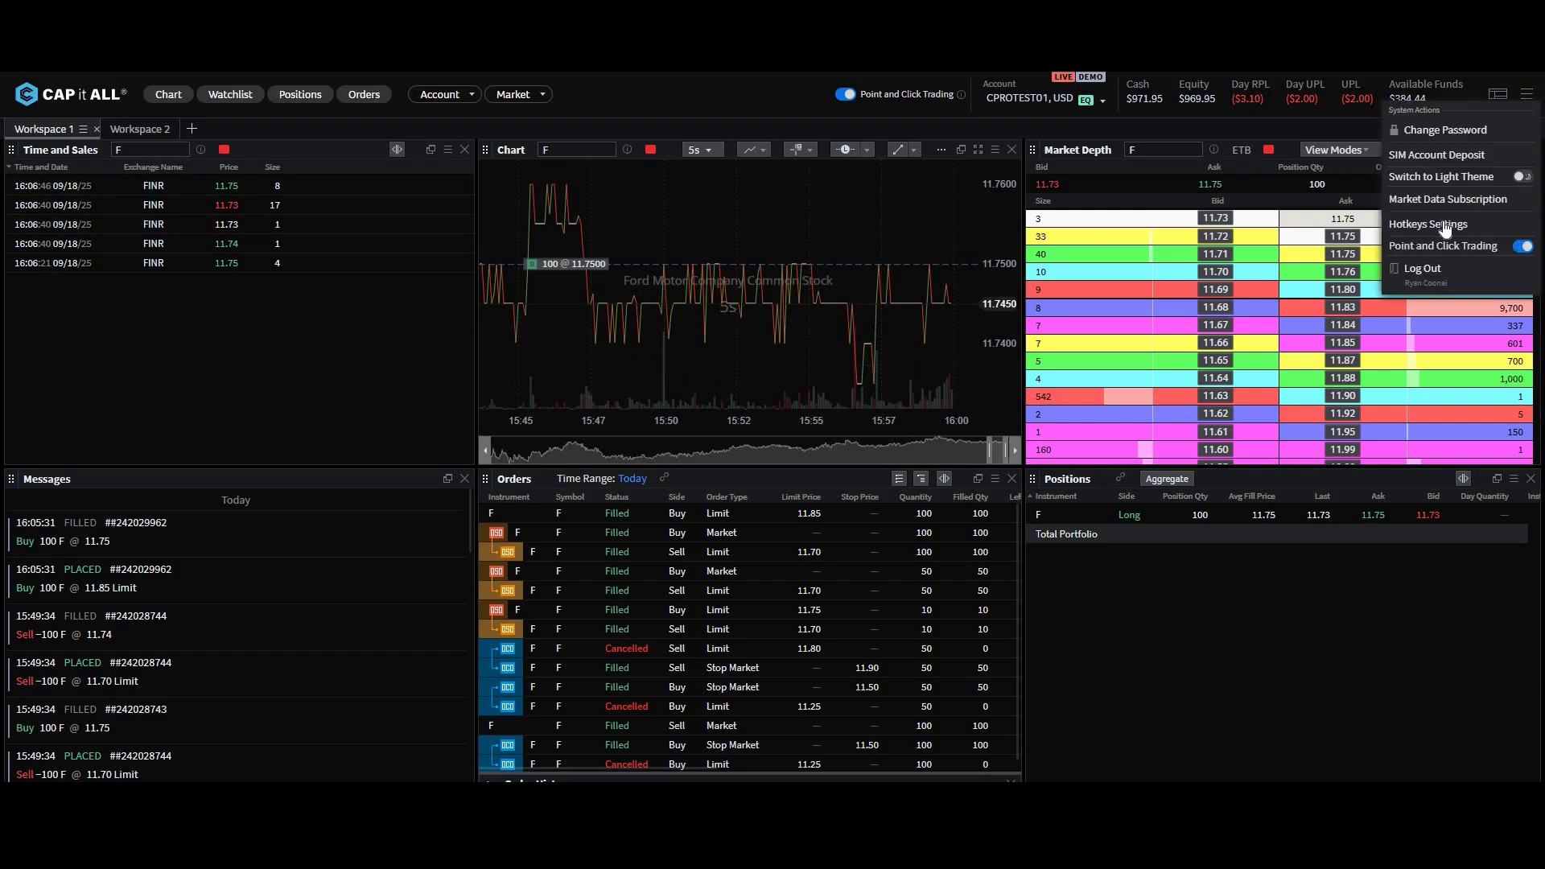
left_click(1442, 224)
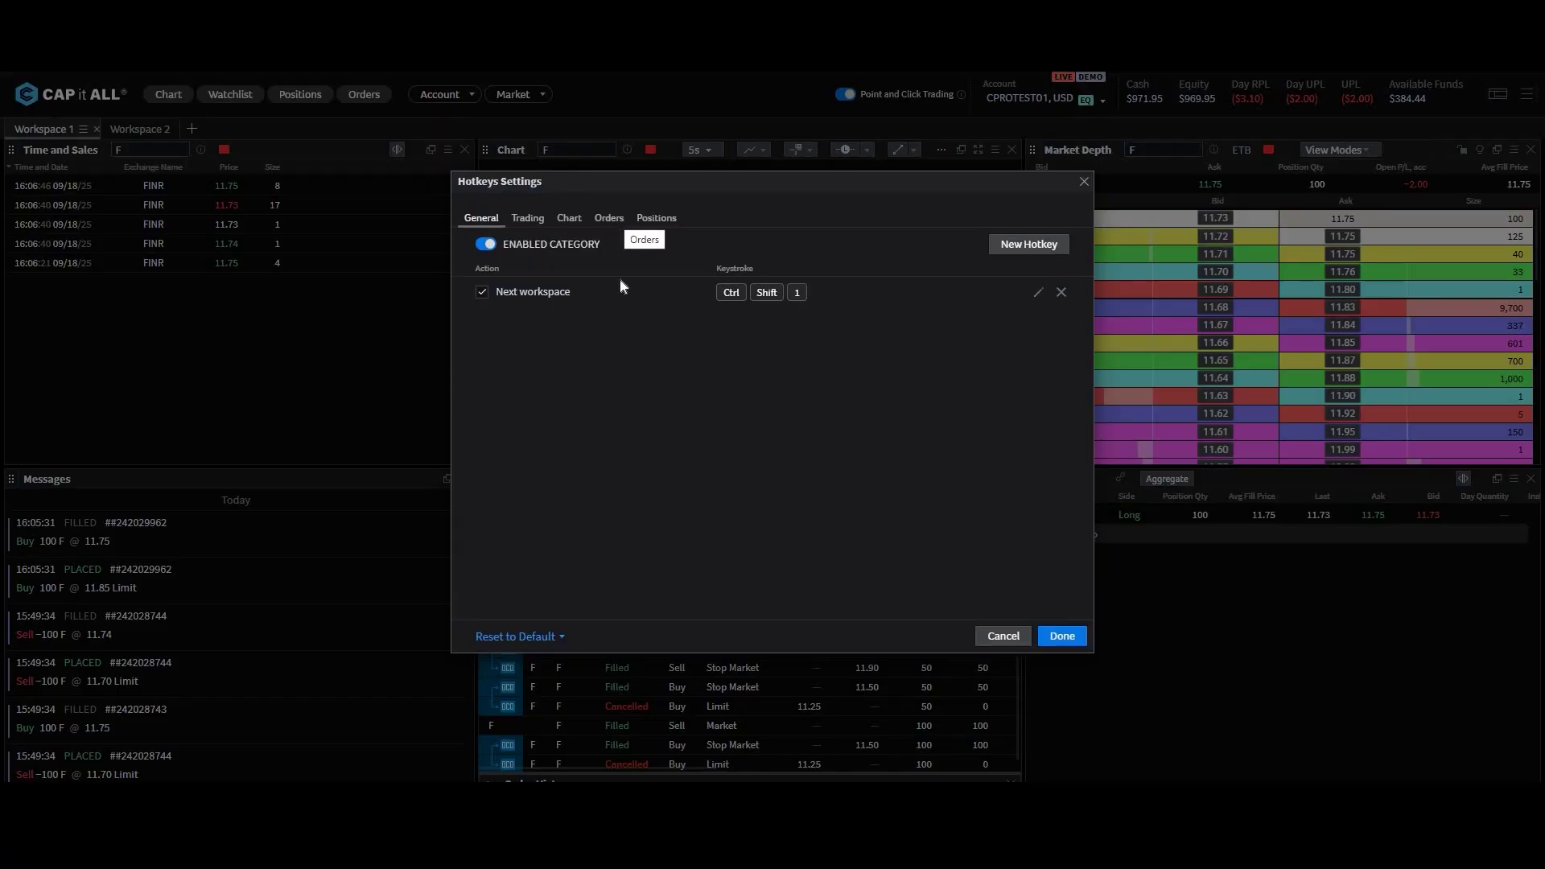
left_click(609, 218)
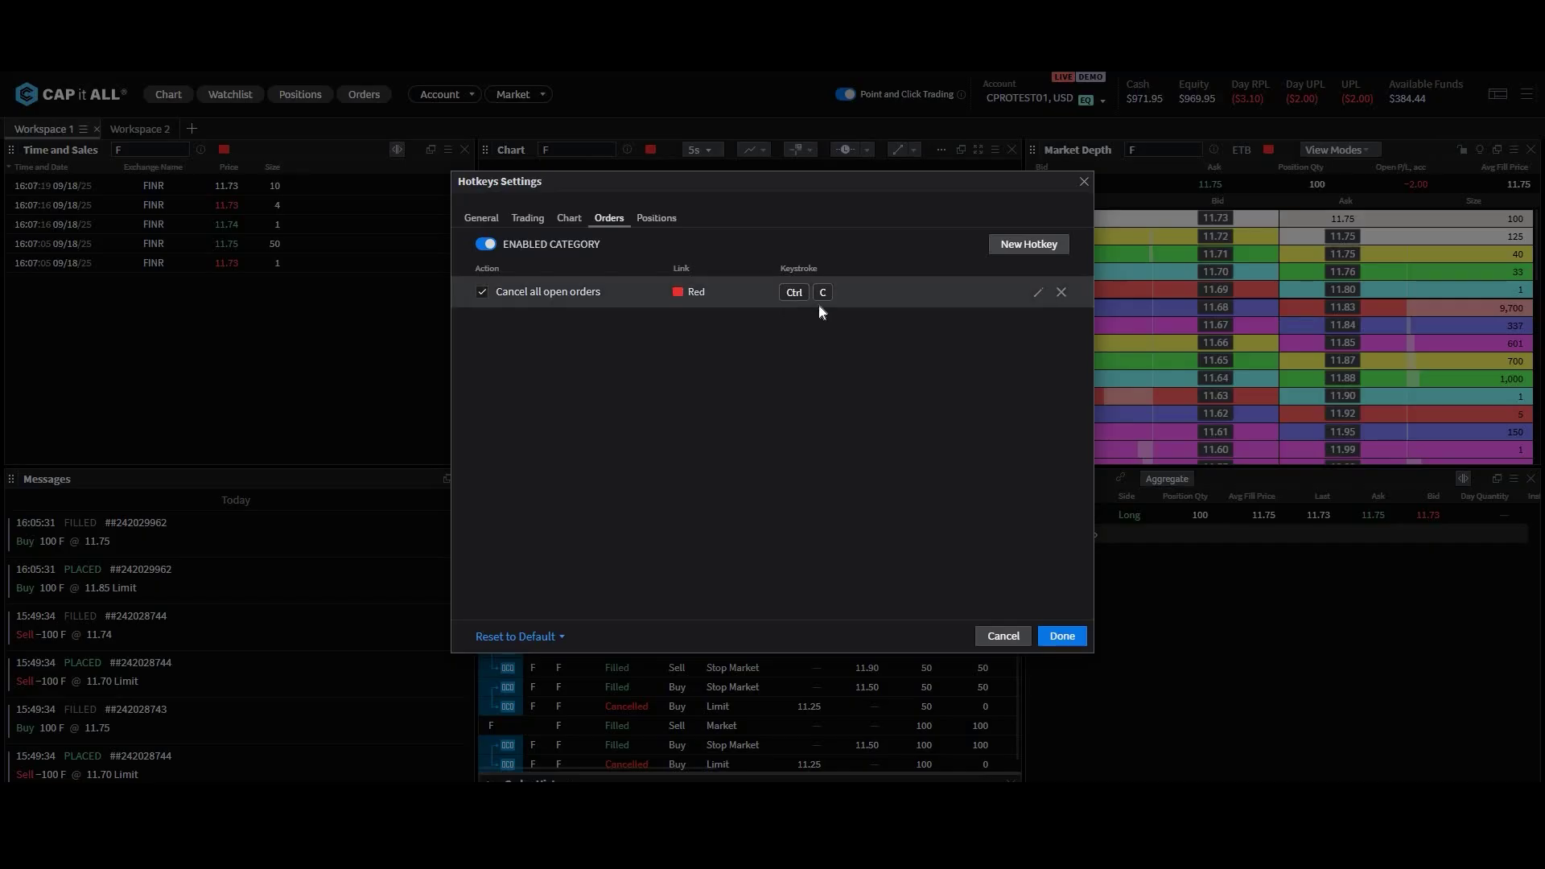
left_click(1050, 635)
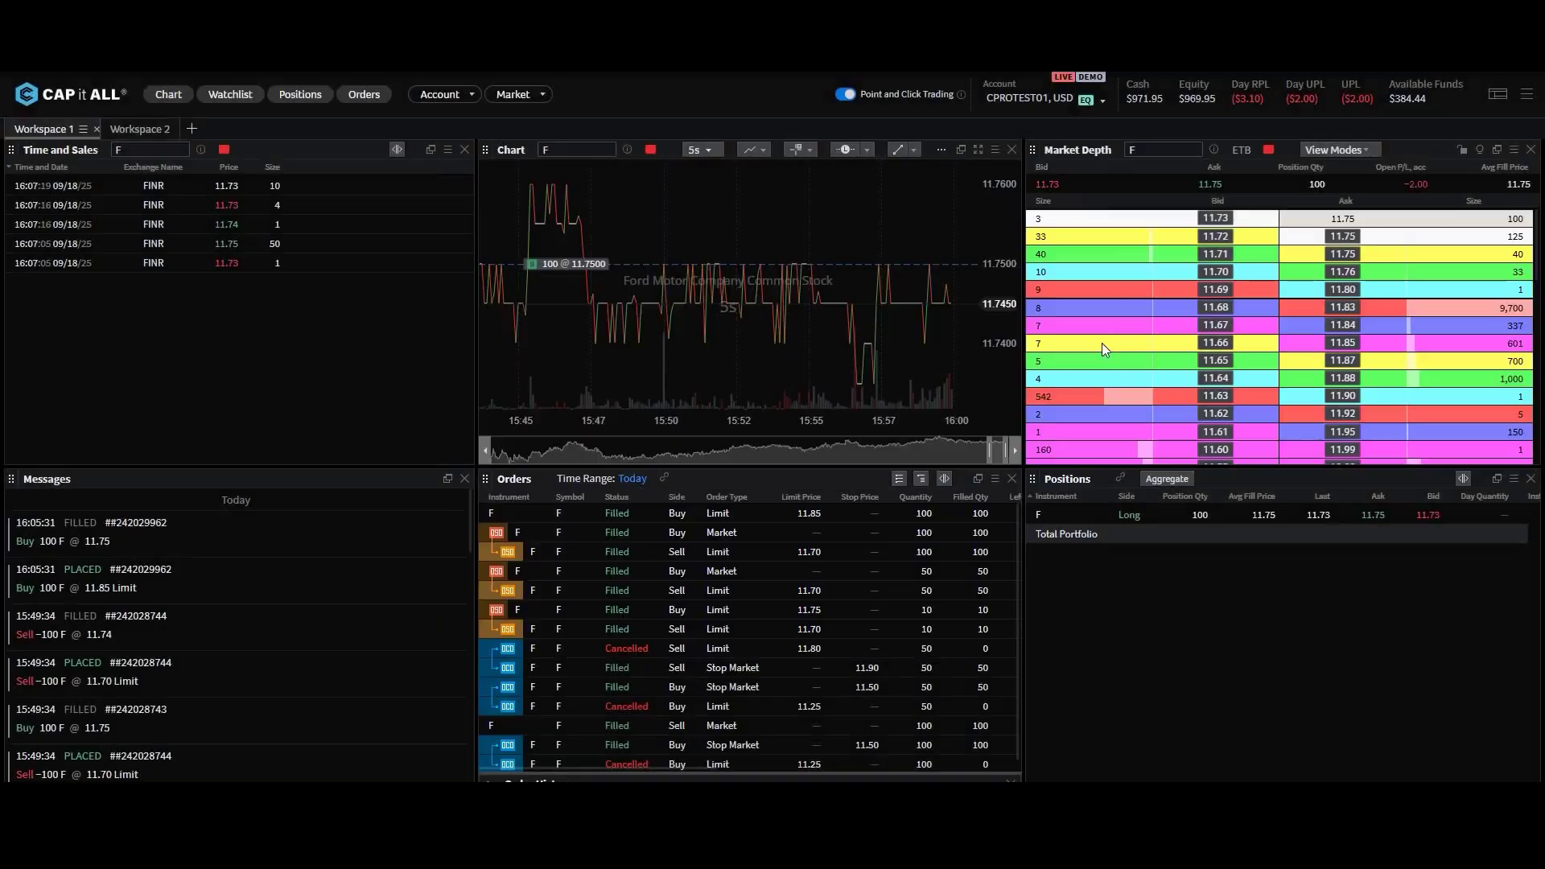
Submit limit buy orders for F at 11.00, one for 100 shares and another for 1 share
right_click(1338, 234)
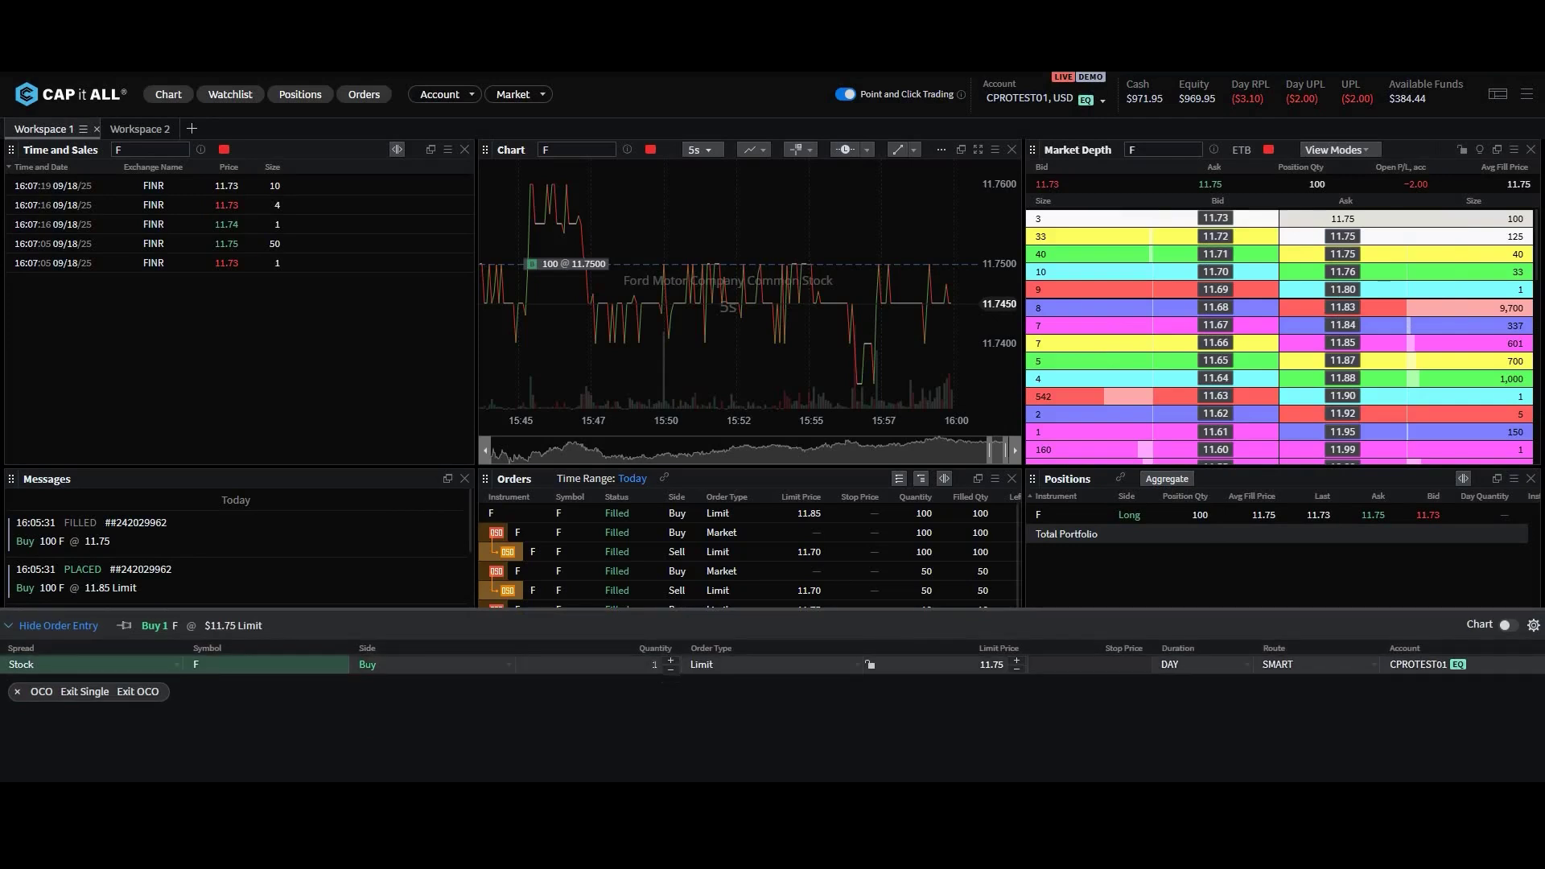
left_click(655, 666)
type("100")
left_click(991, 664)
left_click(997, 664)
key("BackSpace")
type("0")
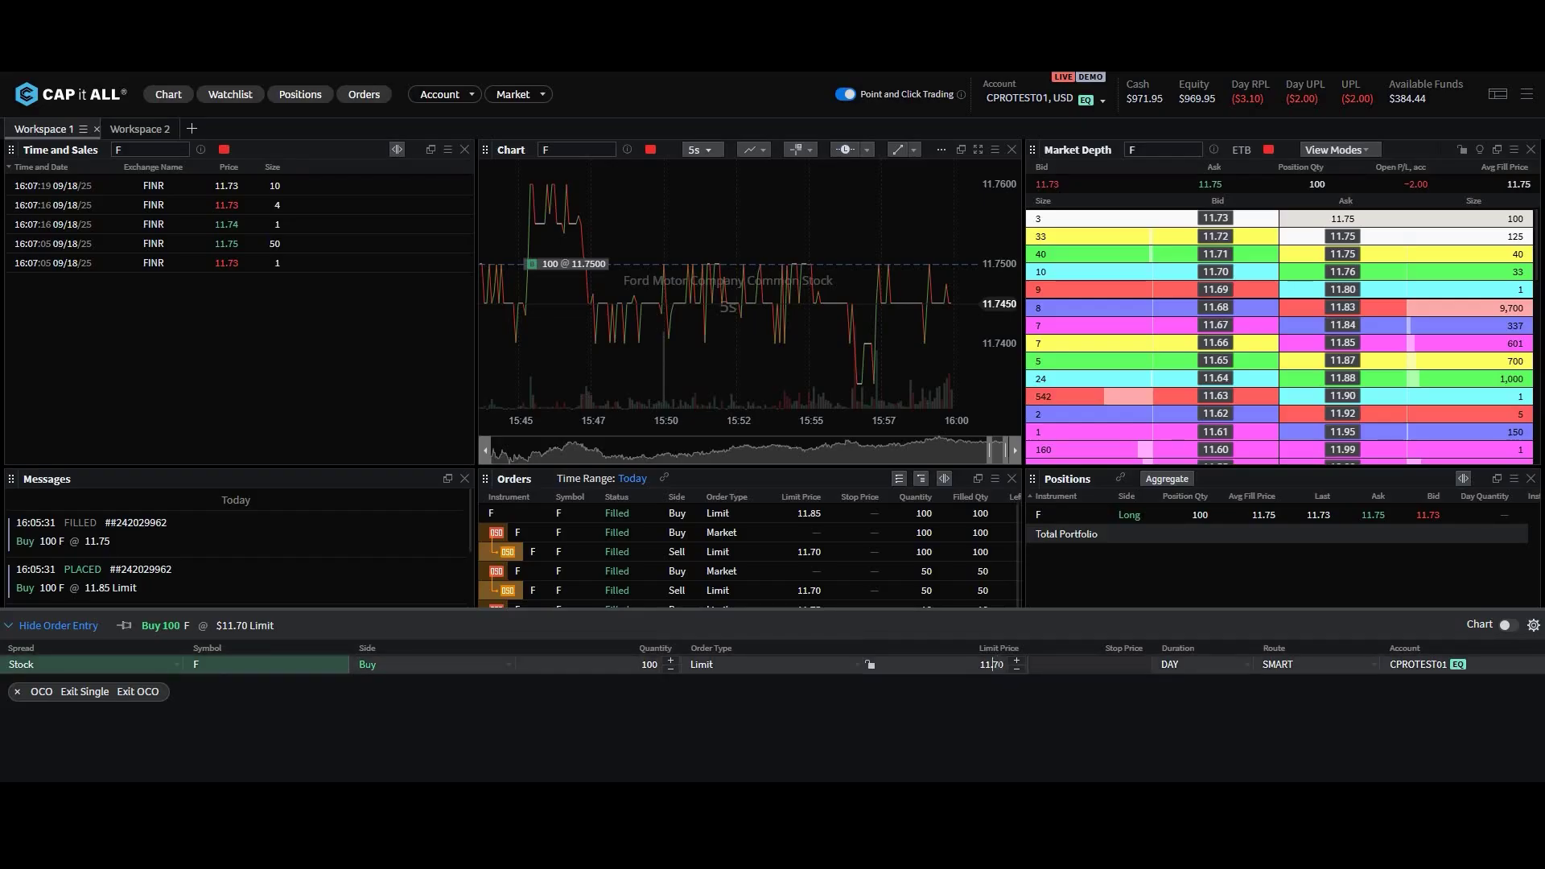
type("0")
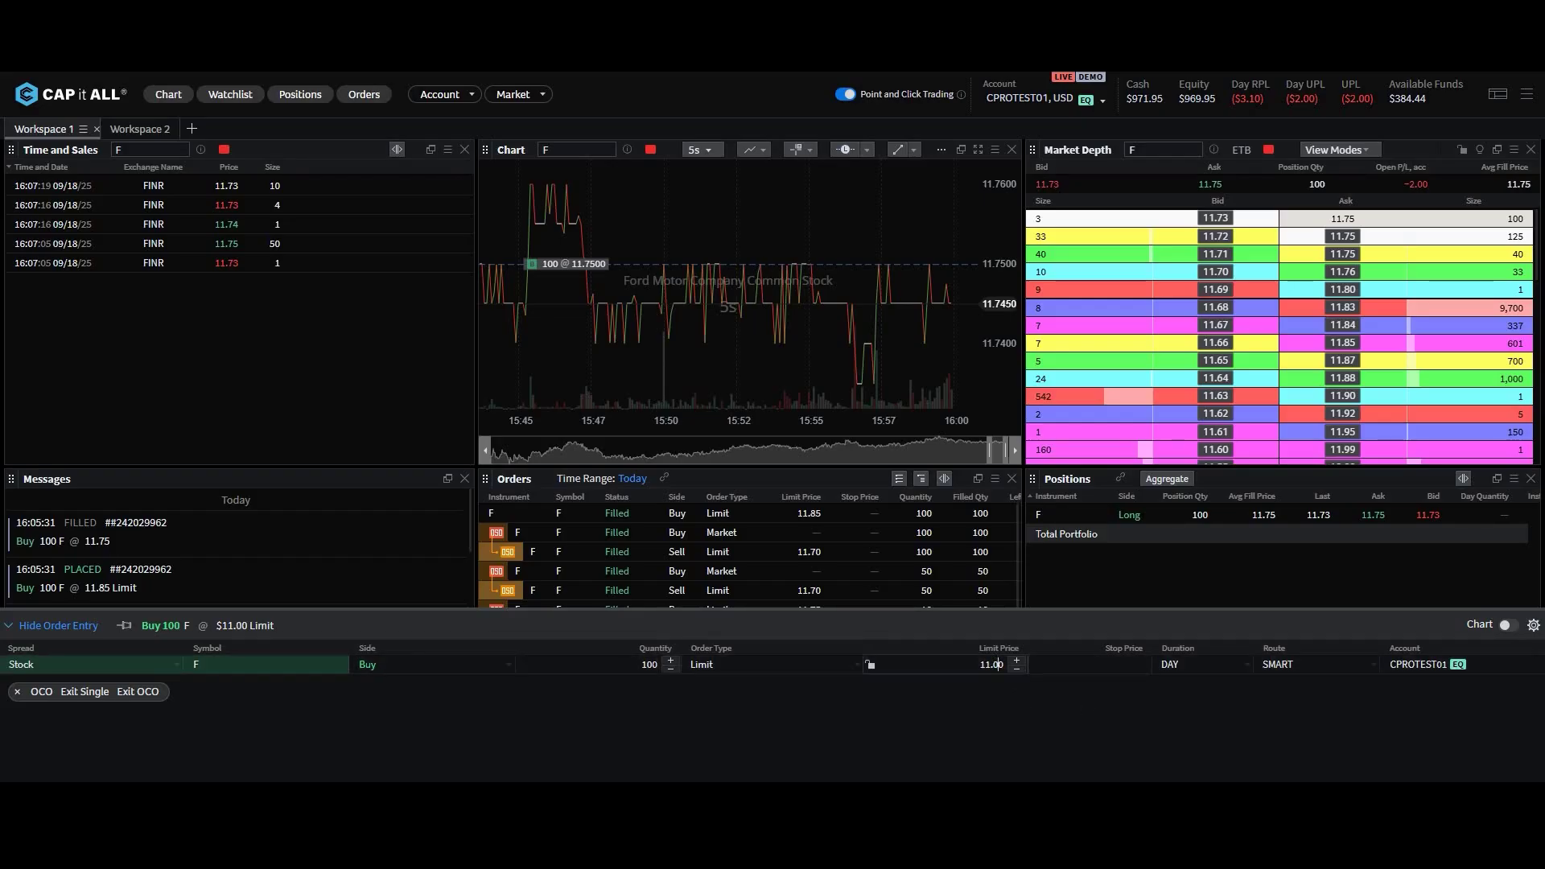
key("Return")
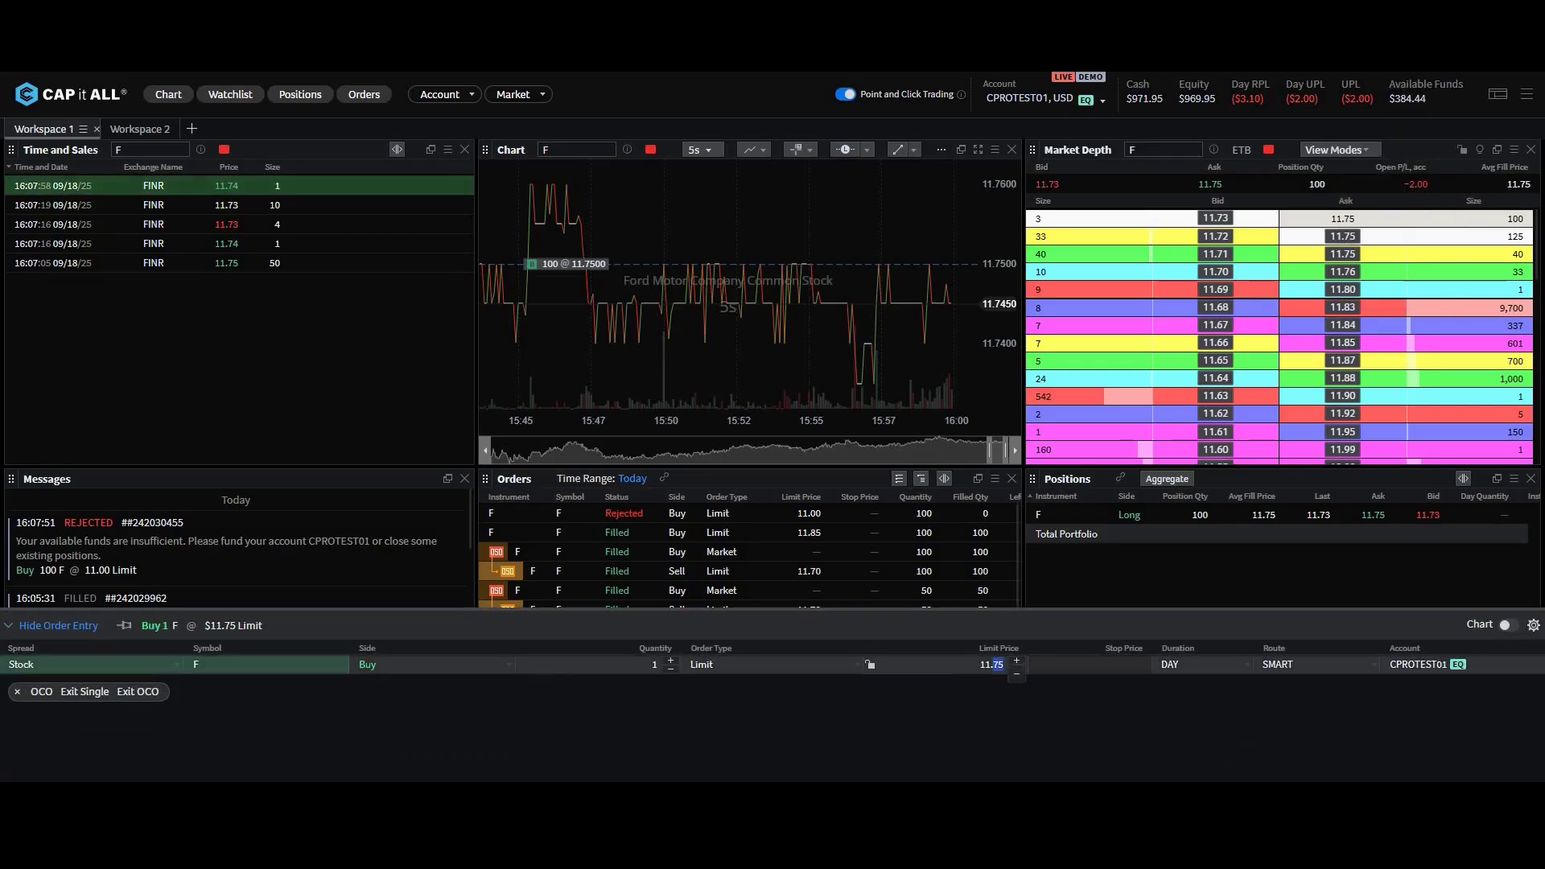
key("Return")
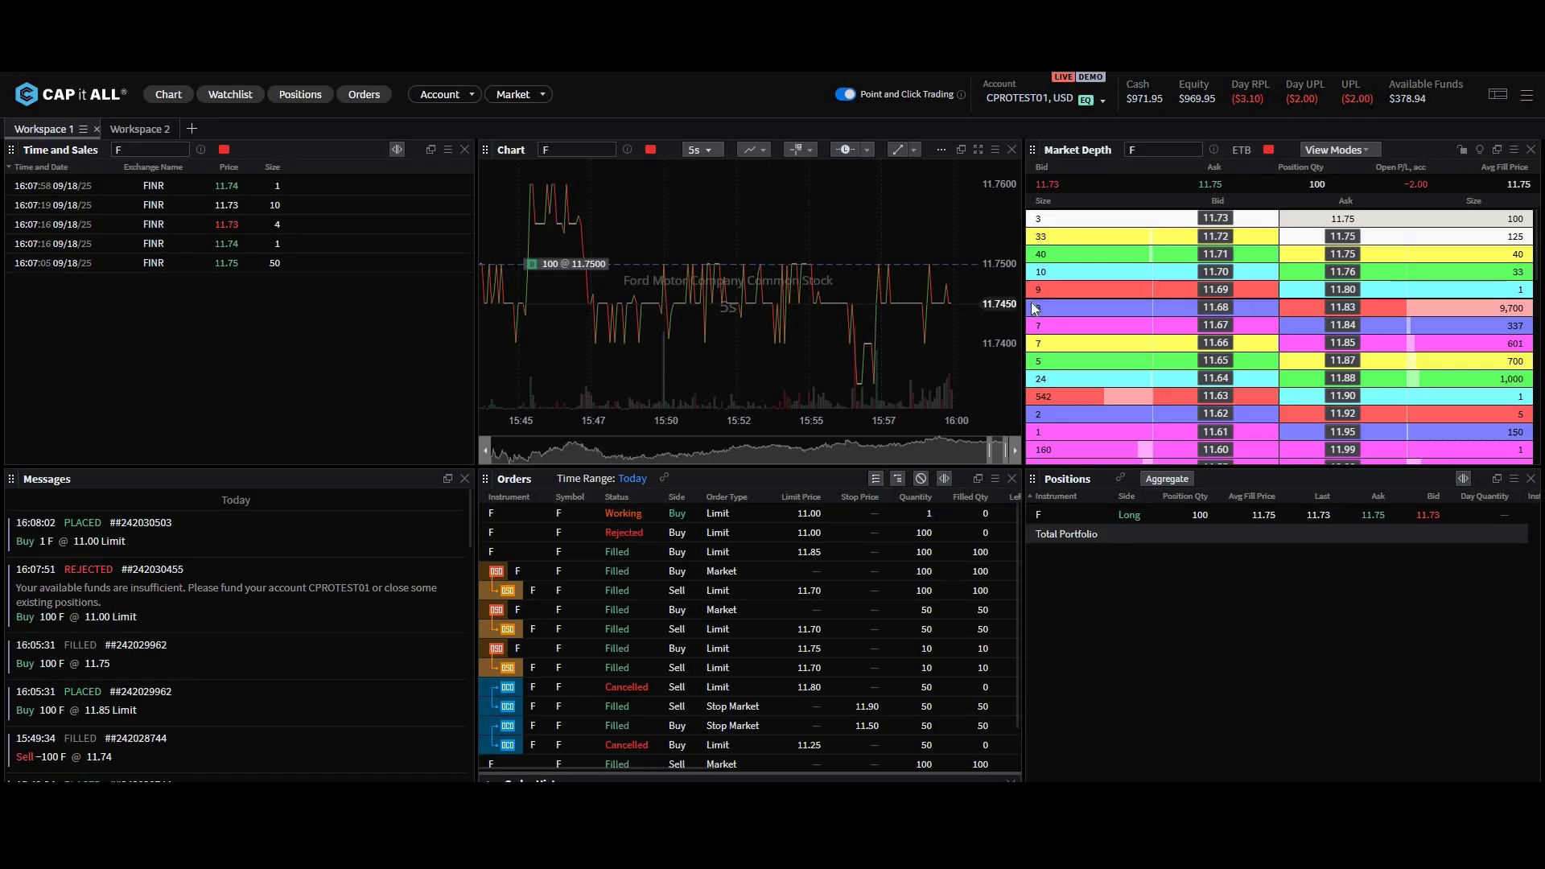
Check the keystroke of the Cancel all open orders hotkey and use it to cancel the working buy order for F
left_click(1523, 98)
left_click(1400, 224)
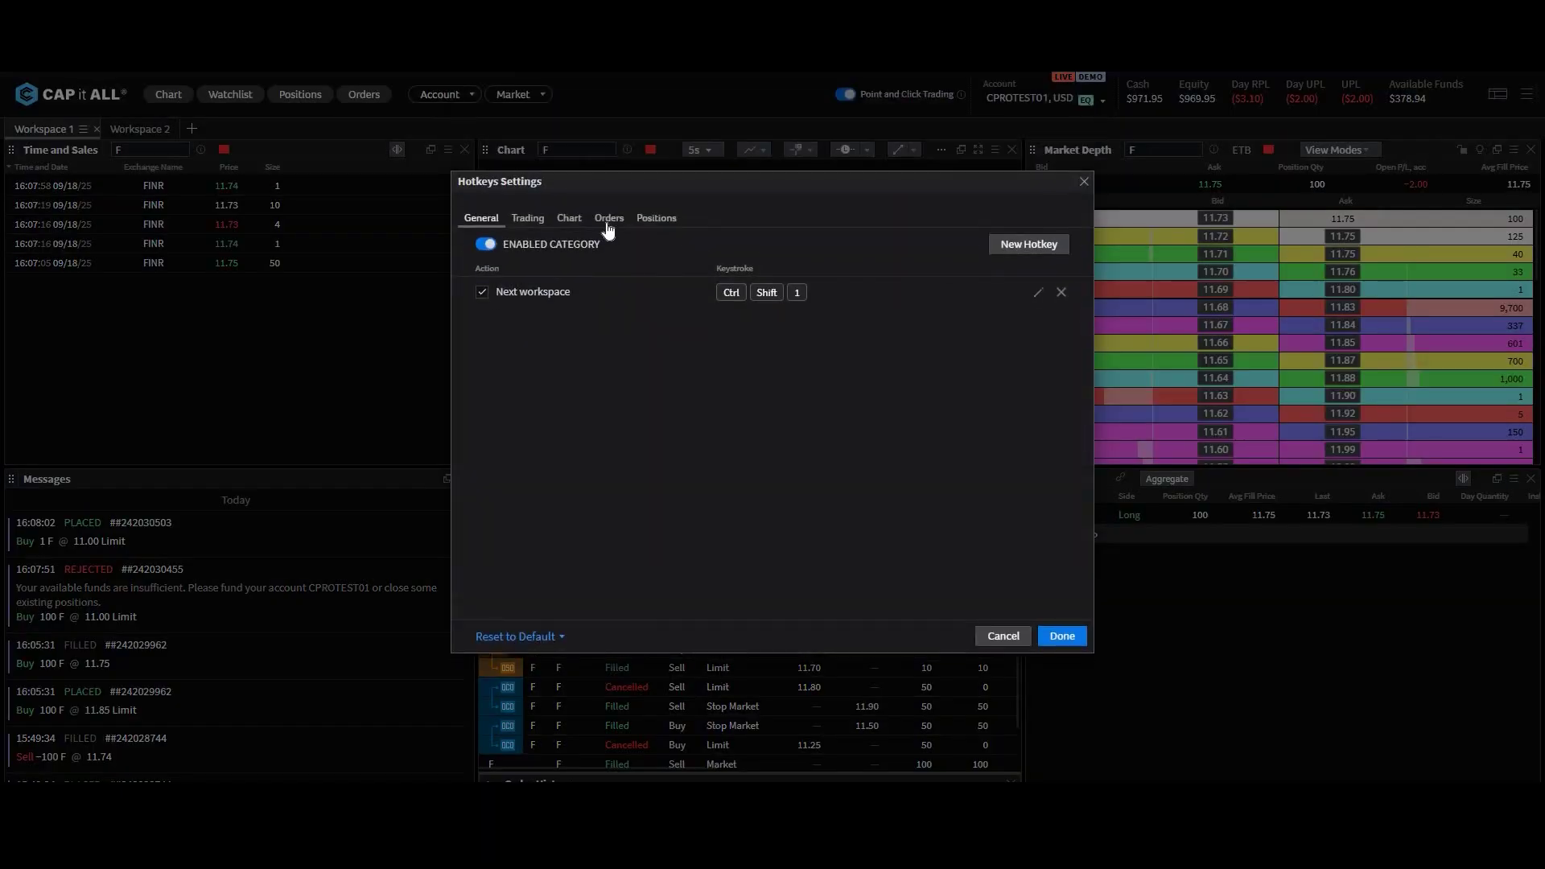
left_click(608, 217)
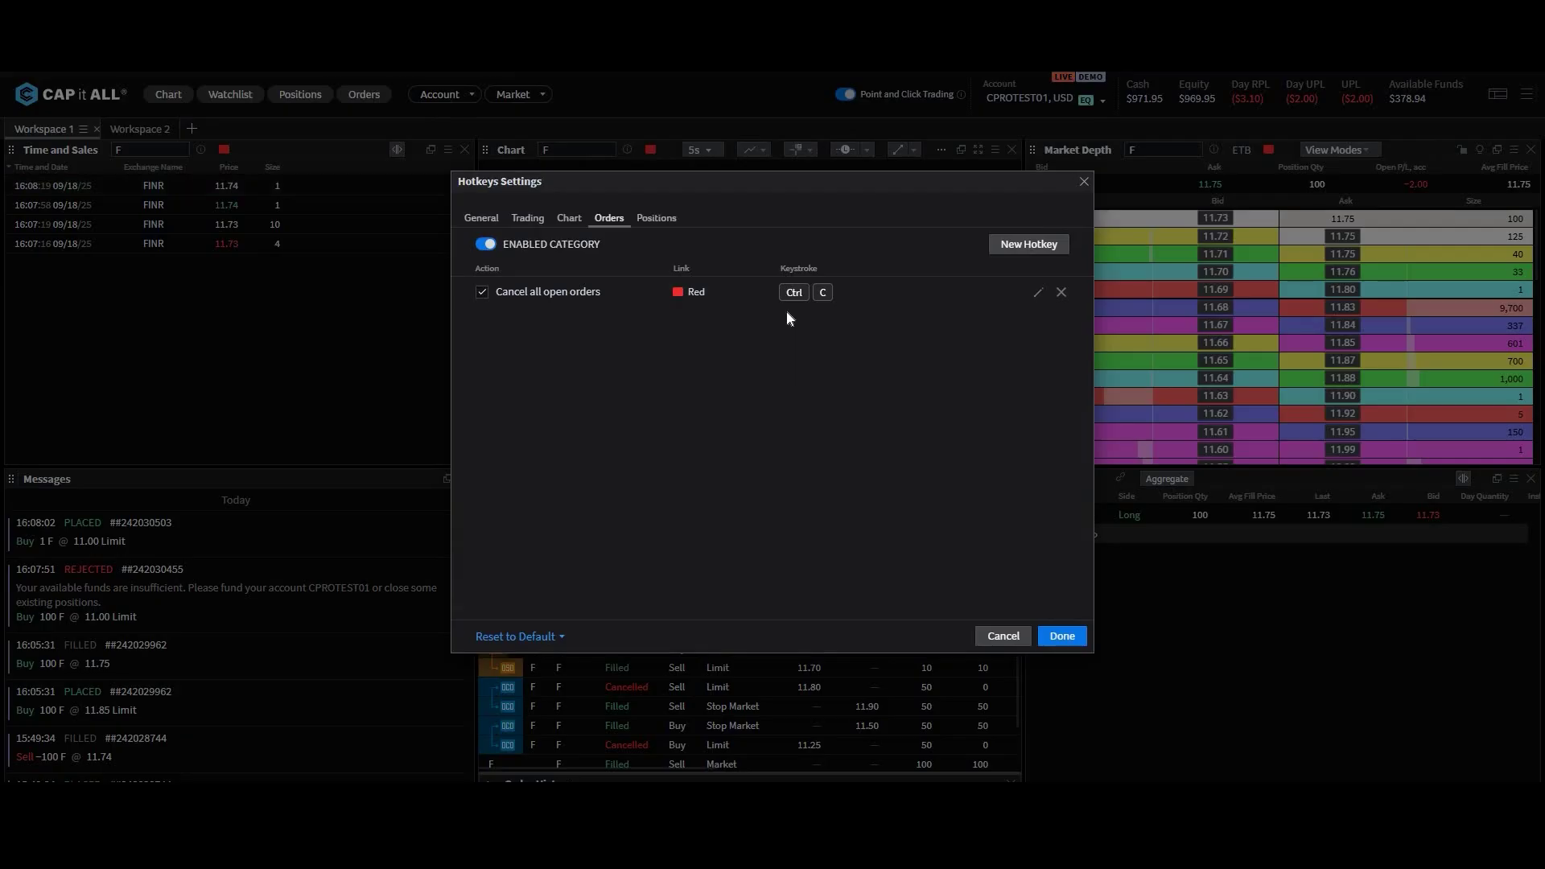
left_click(1059, 641)
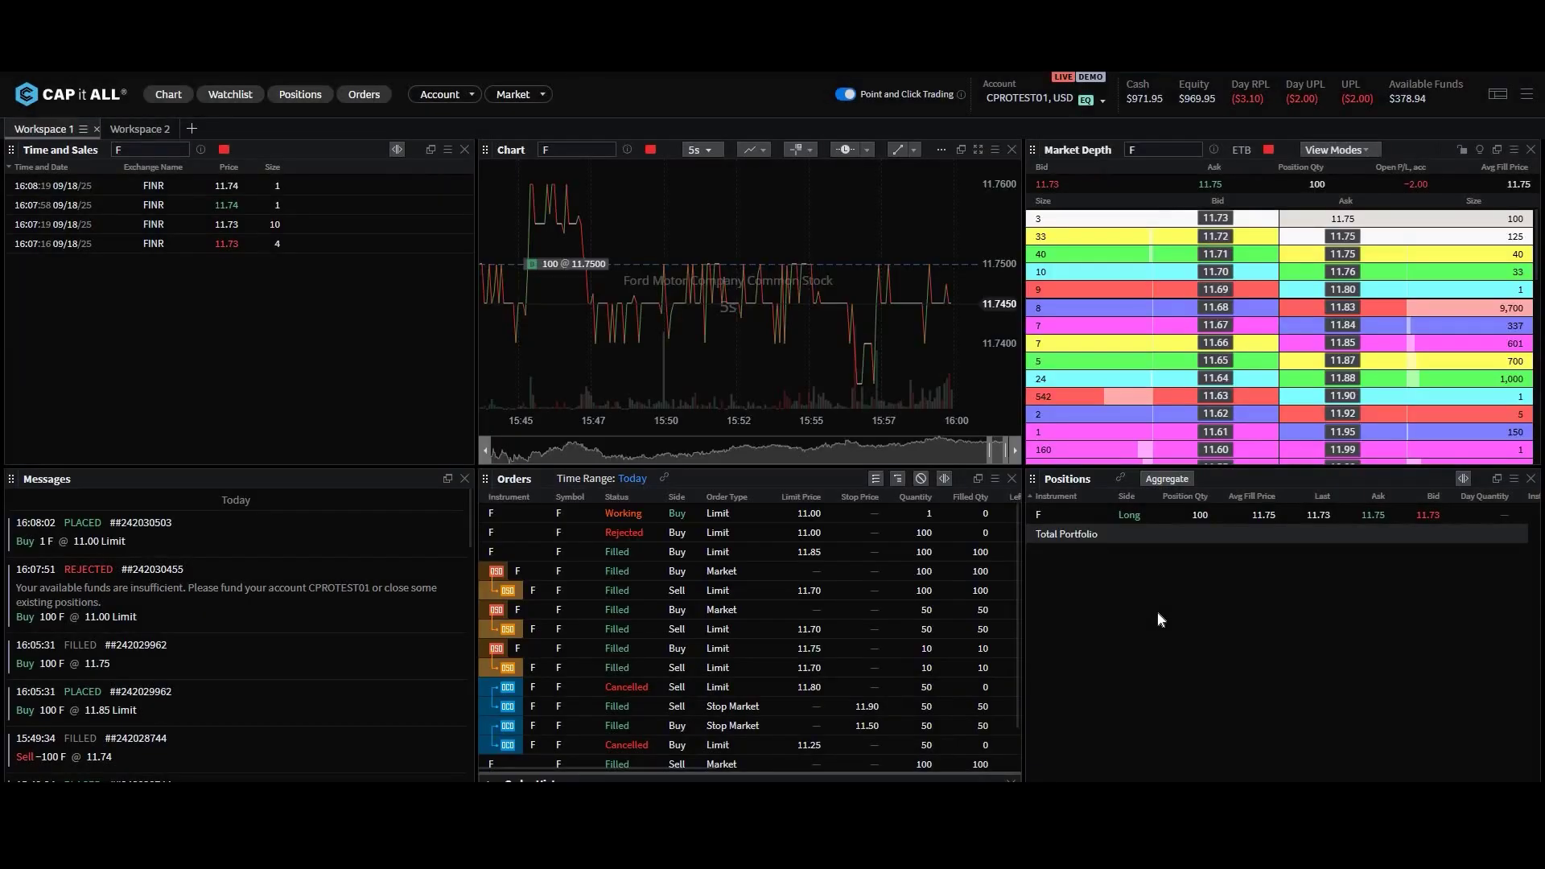
key("Escape")
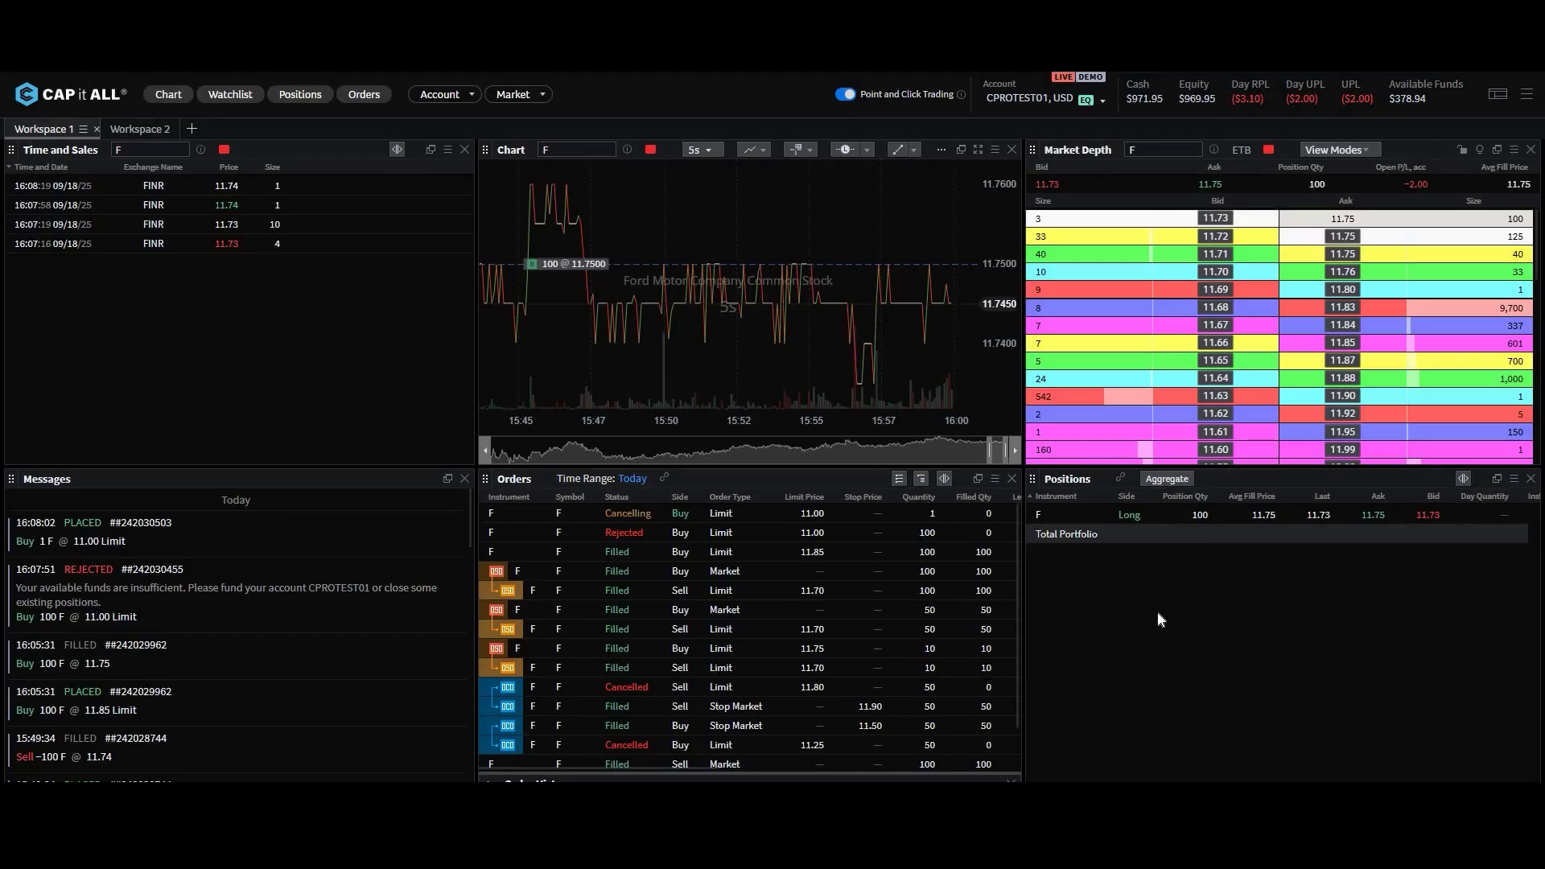
Enable immediate trade execution for the Close Half positions hotkey and save it
left_click(1527, 94)
left_click(1452, 223)
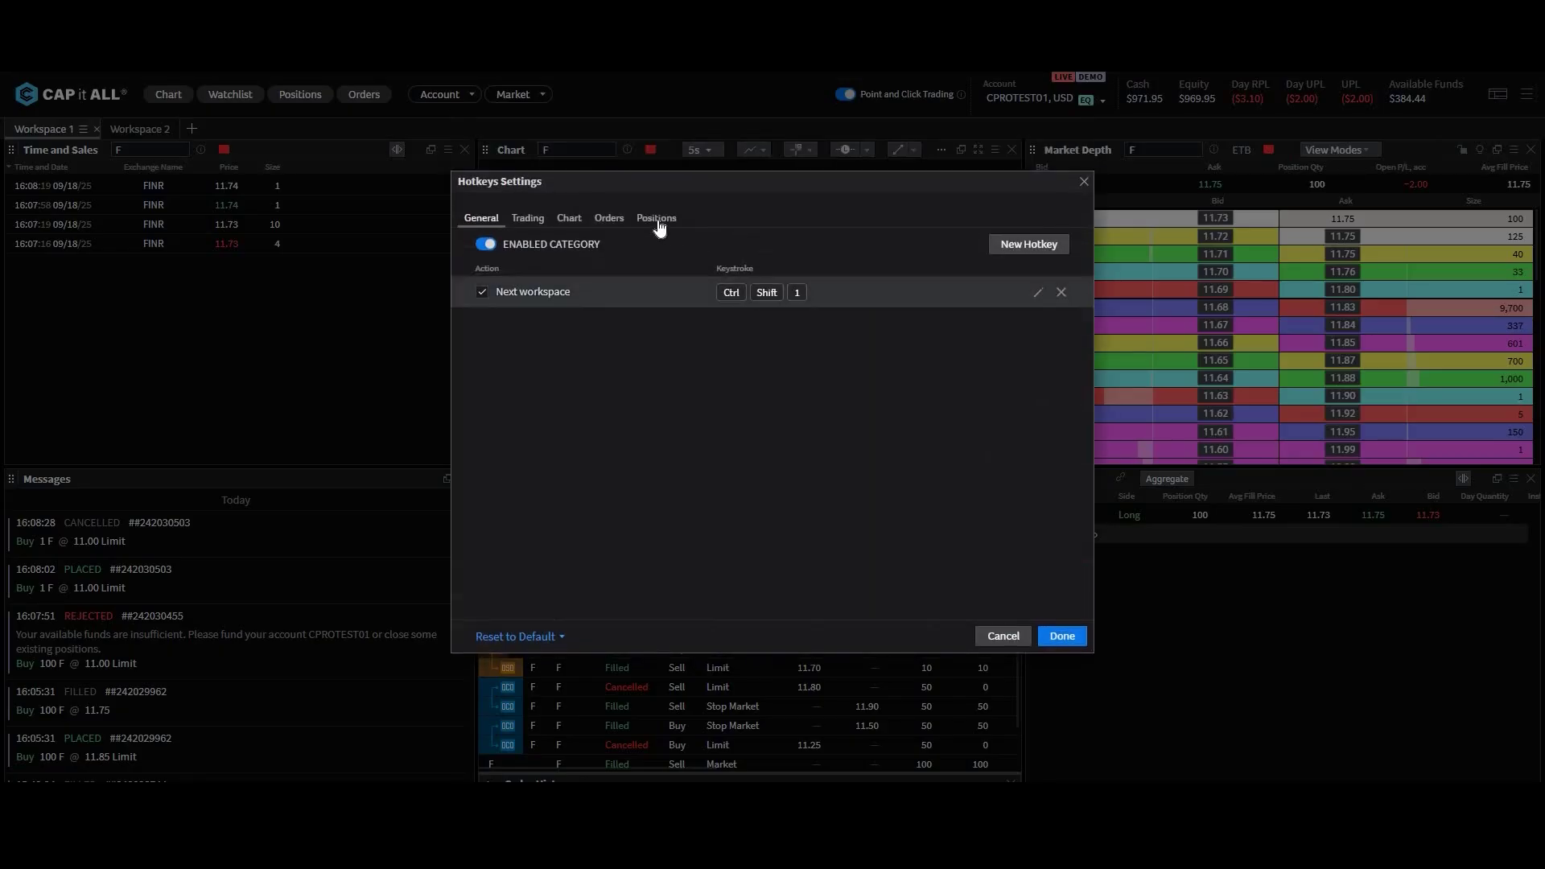
left_click(655, 218)
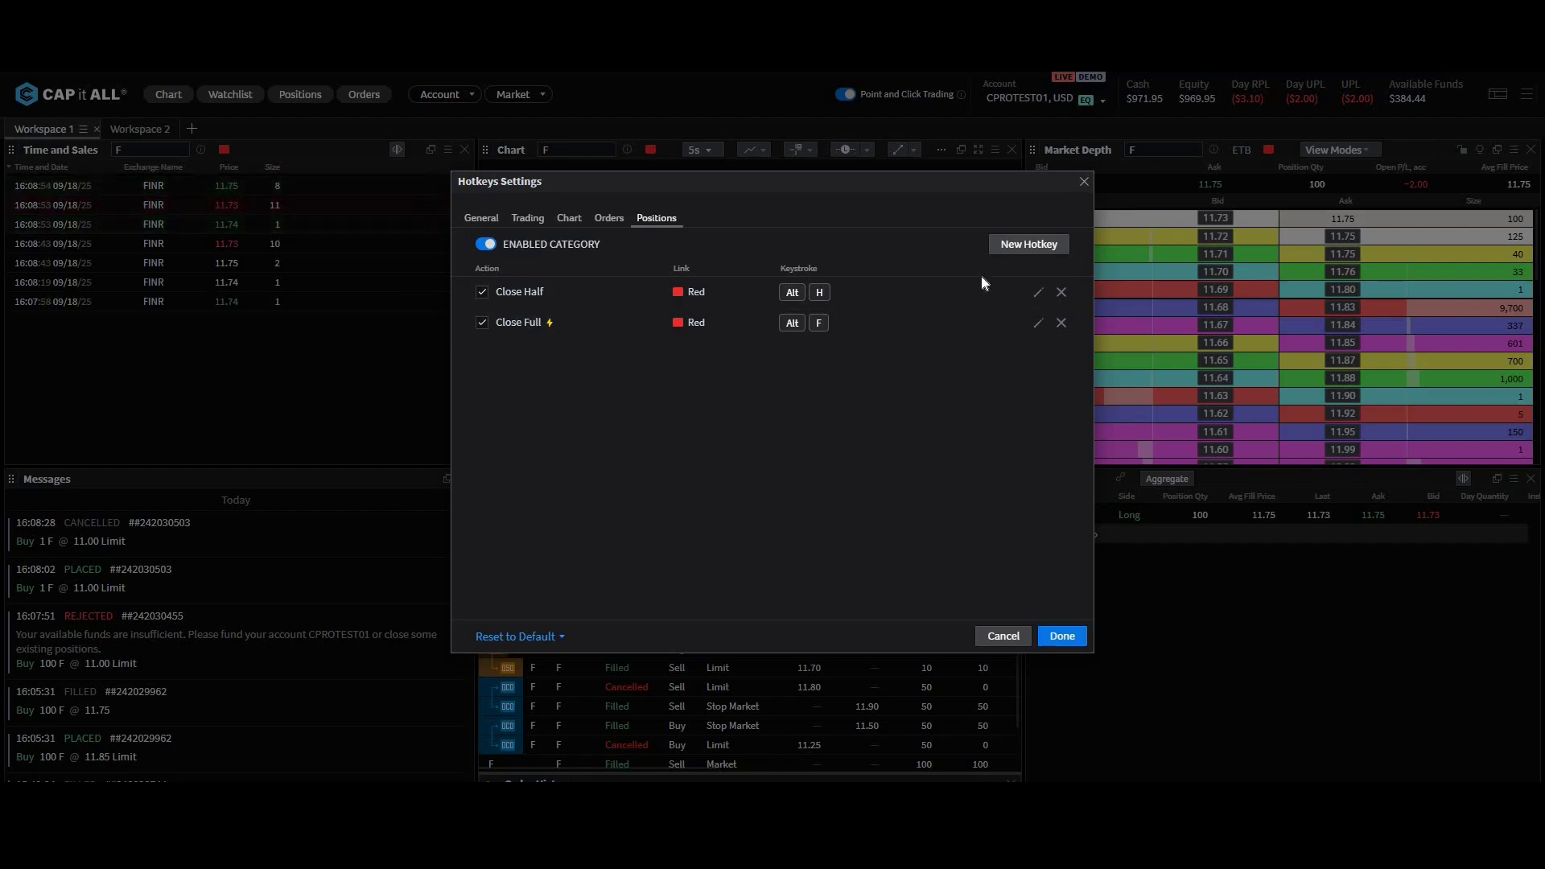
left_click(1038, 292)
left_click(662, 495)
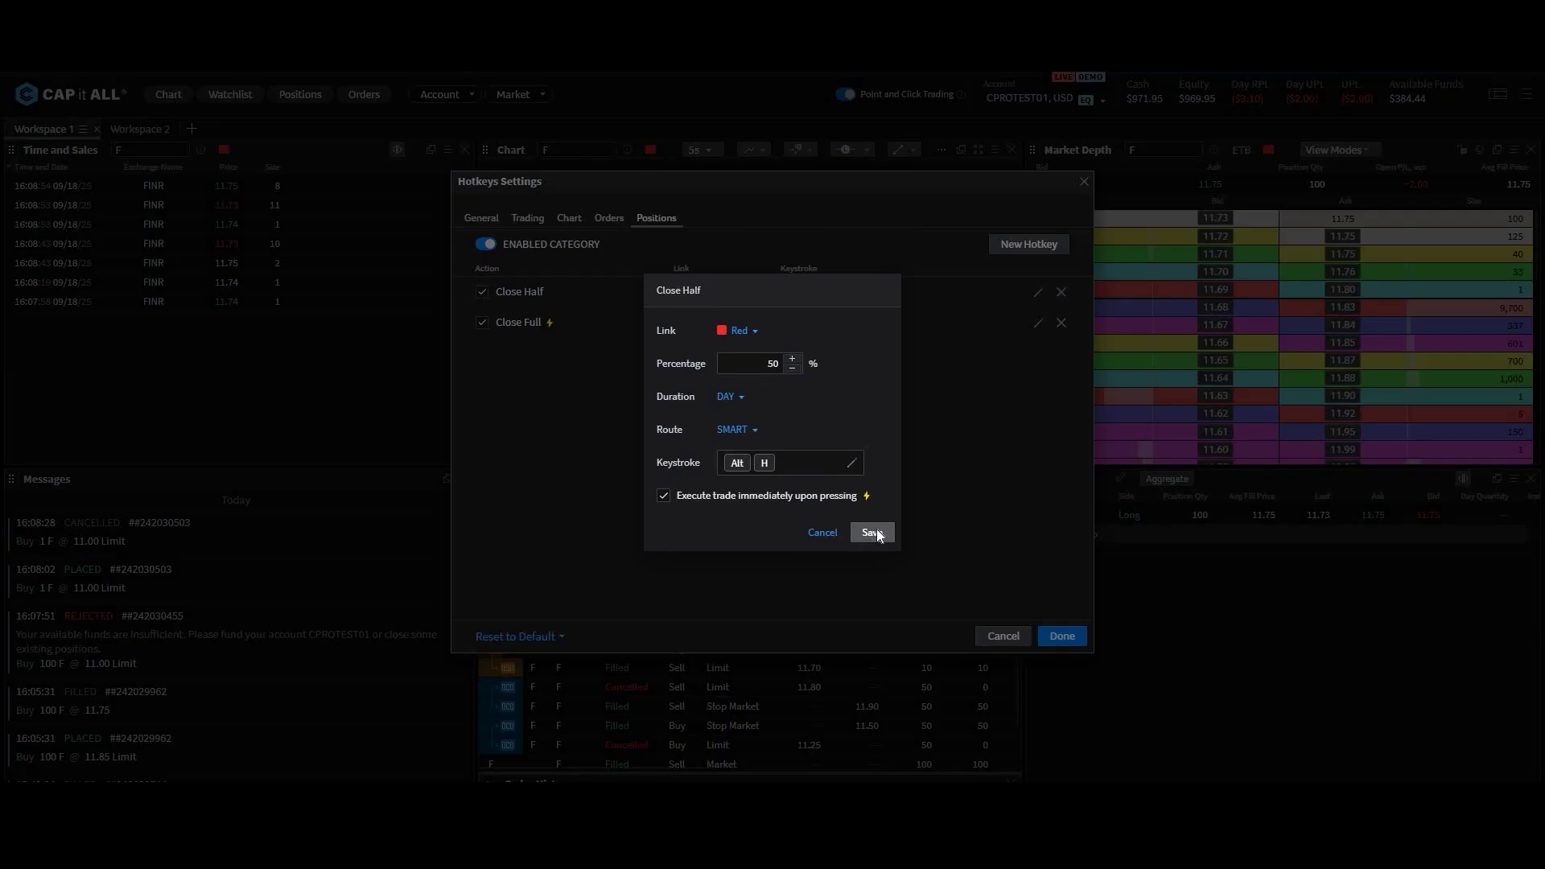
left_click(873, 534)
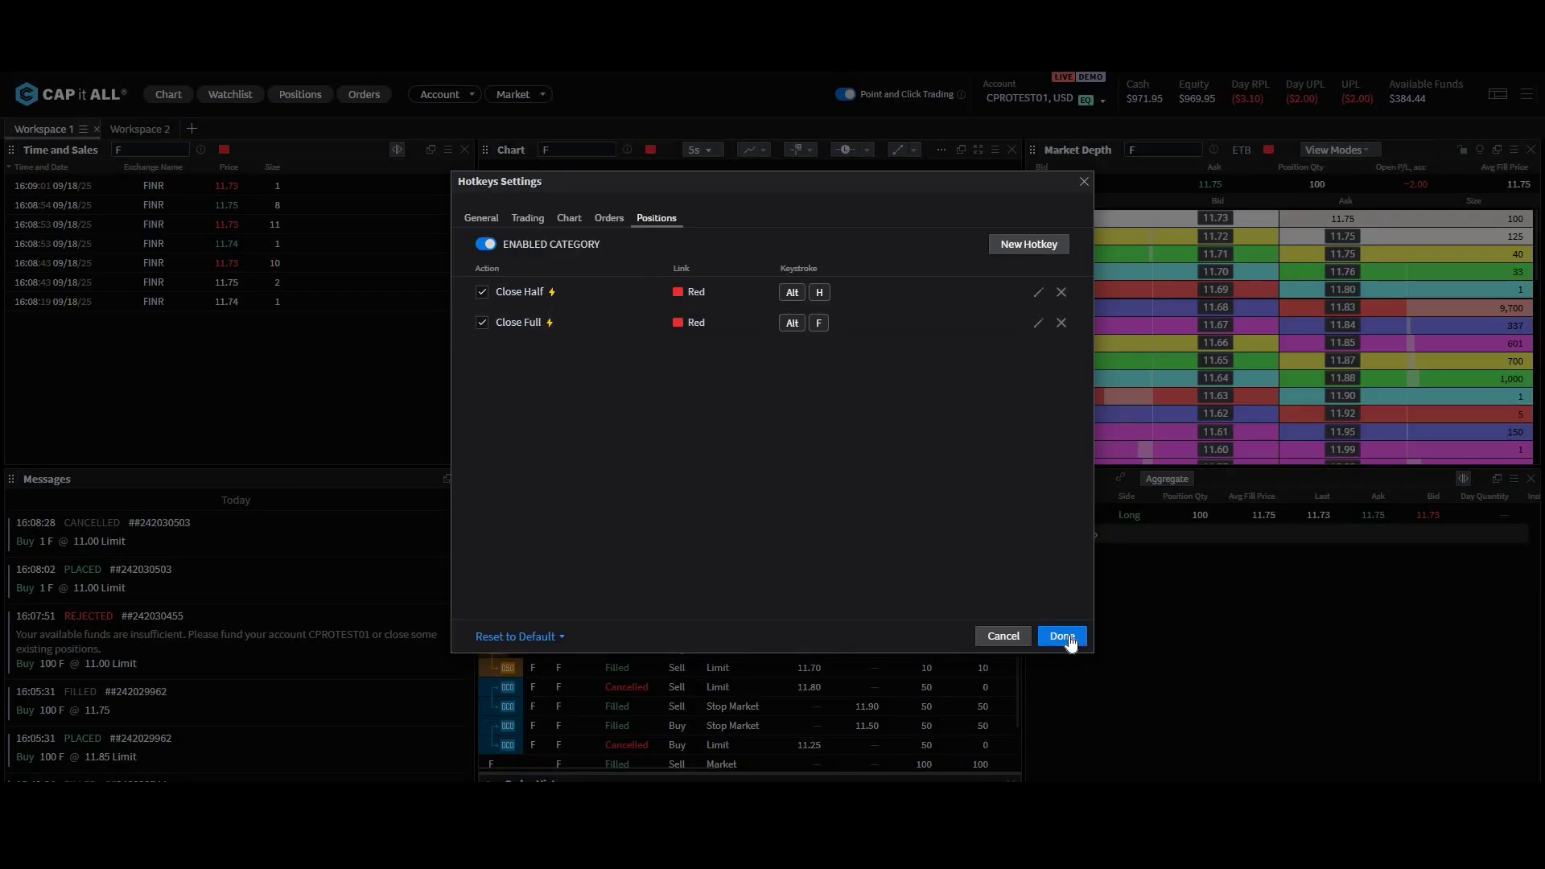
Apply the settings and close the F position in two 50-share market sells with the Close Half and Close Full hotkeys
key("Escape")
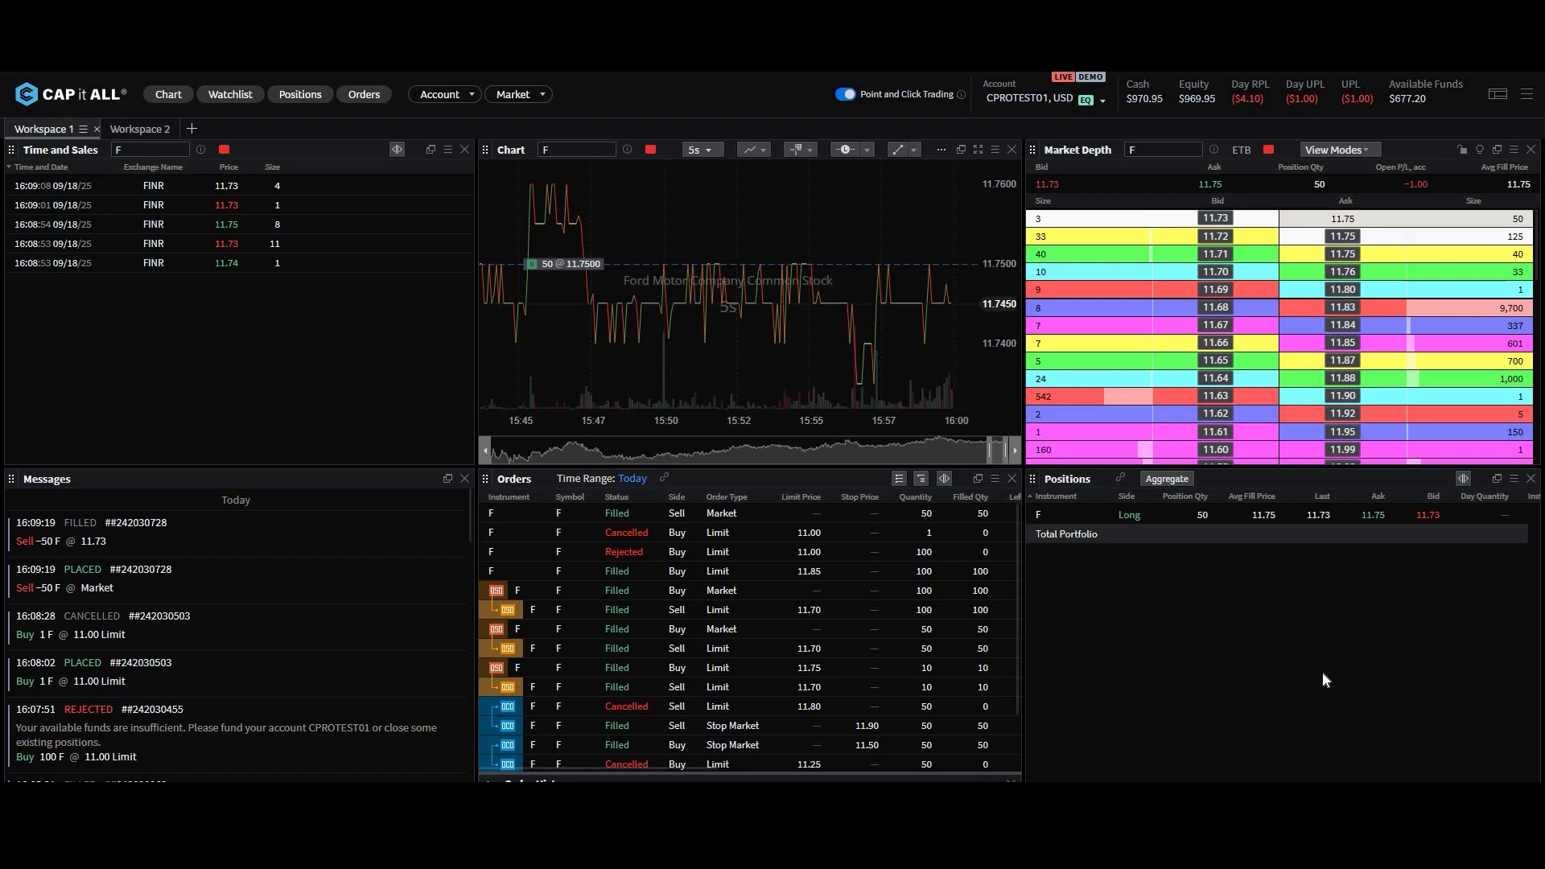
key("shift+s")
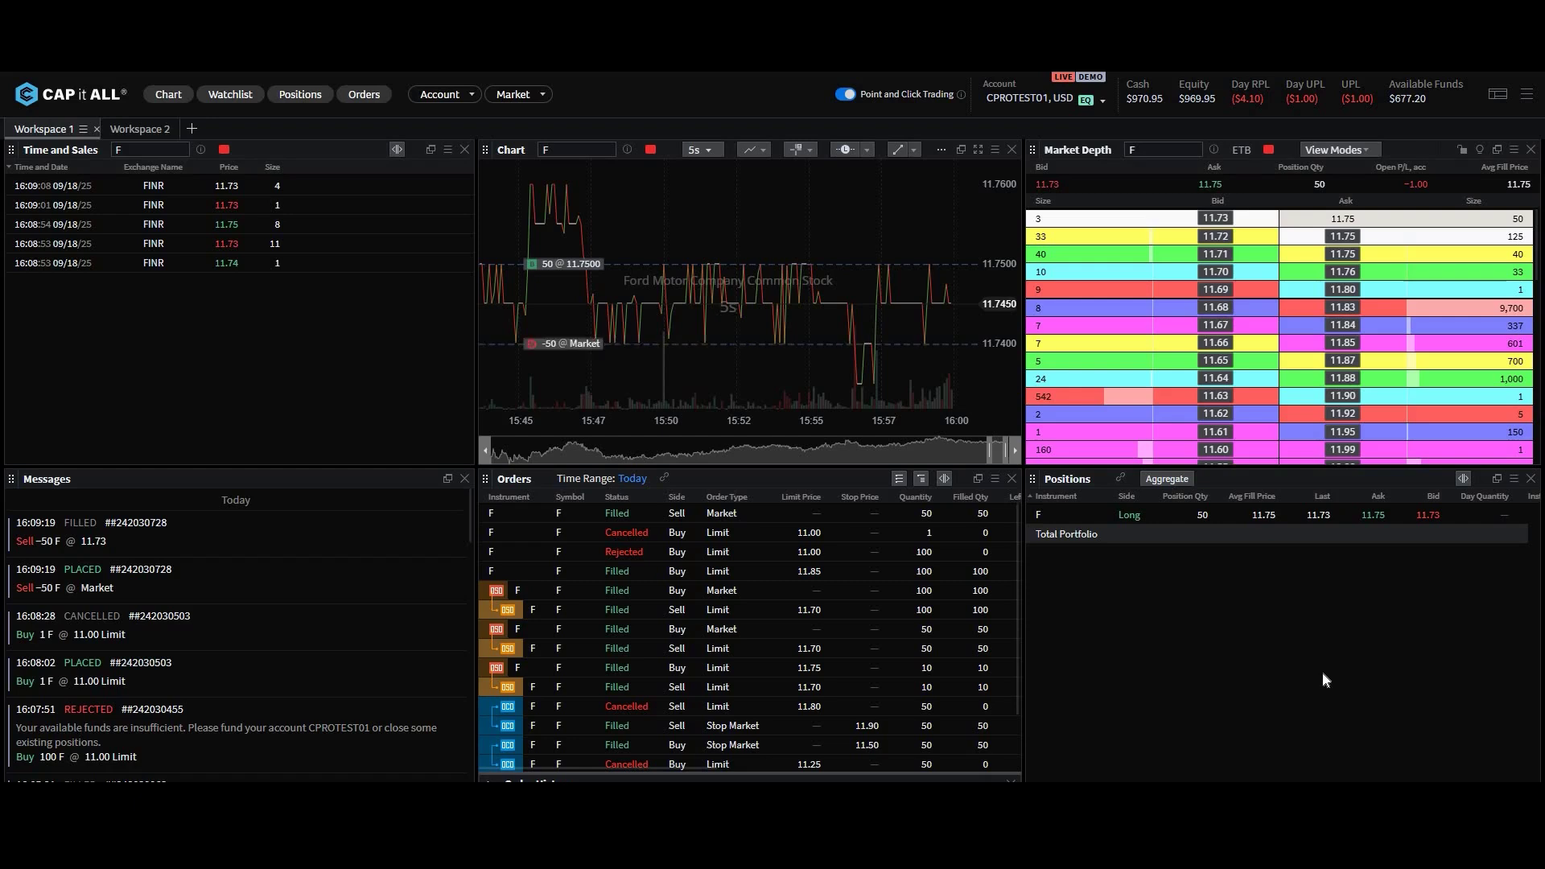